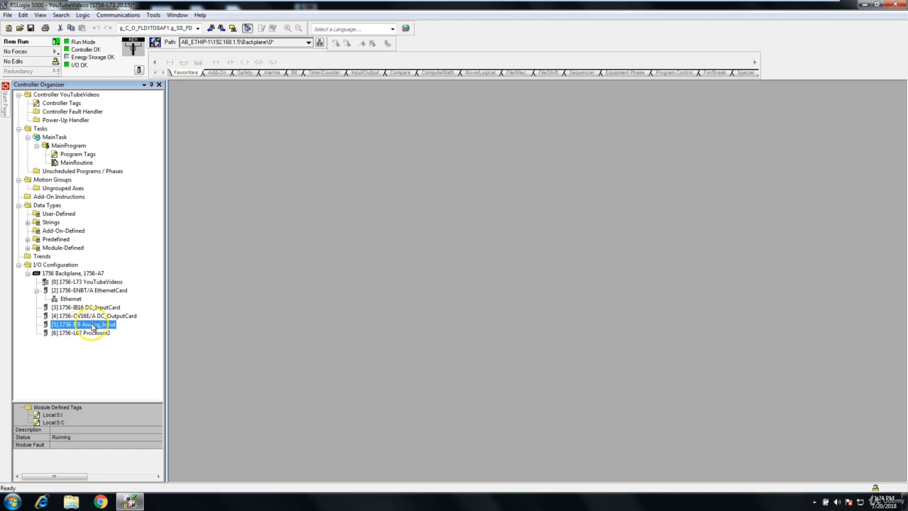
Open the properties of the 1756-IF8 Analog_Input module in slot 5 and review its connection settings and requested packet interval.
double_click(93, 327)
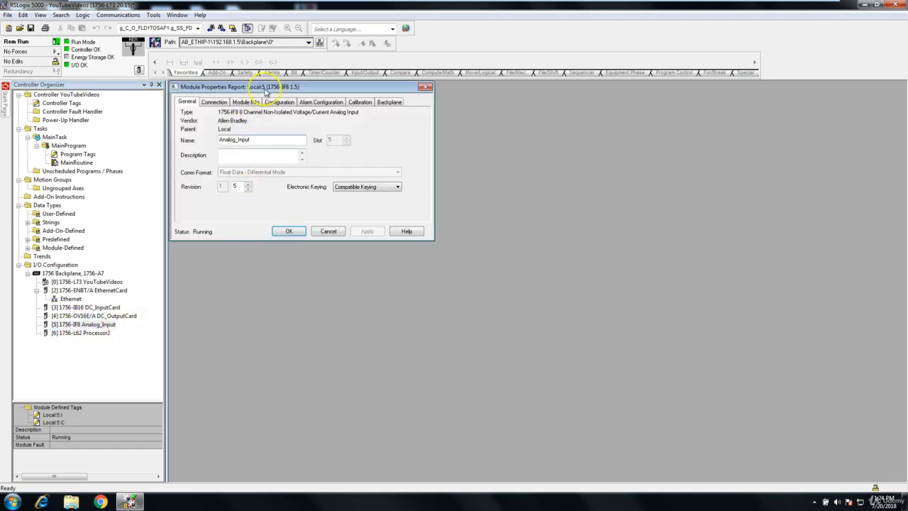
left_click_drag(266, 89, 396, 185)
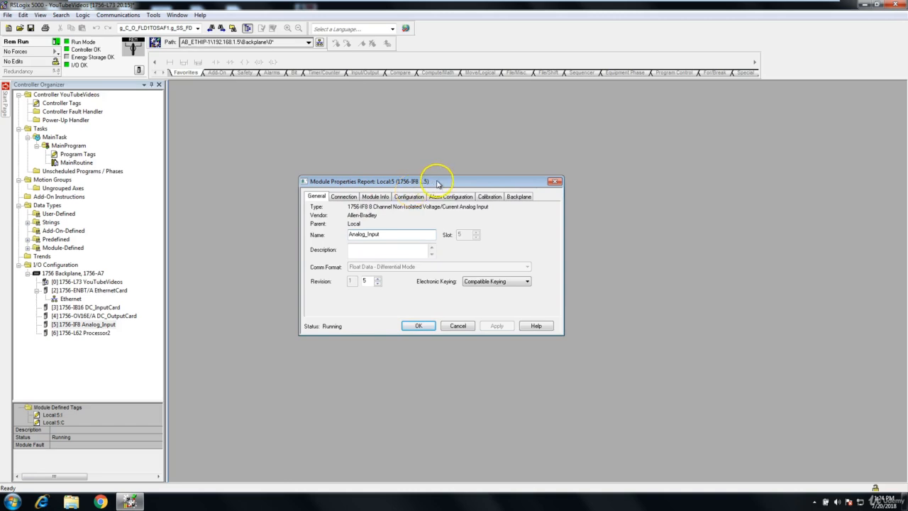
left_click_drag(438, 182, 439, 179)
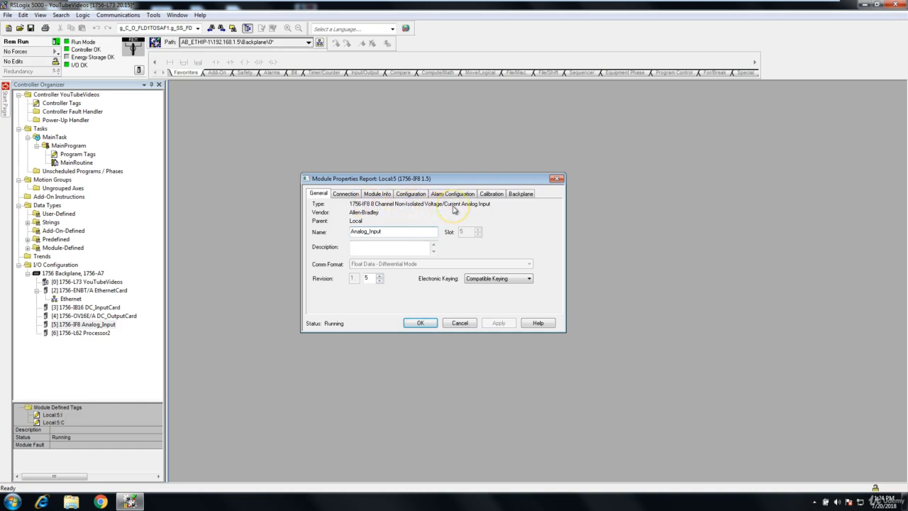
left_click(359, 196)
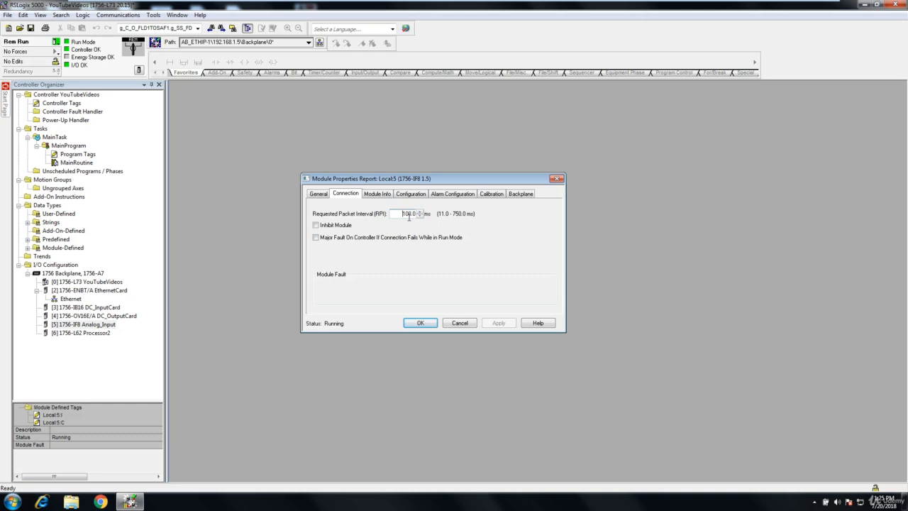
left_click(412, 240)
double_click(408, 213)
Inhibit the analog input module and apply the change online.
left_click(316, 226)
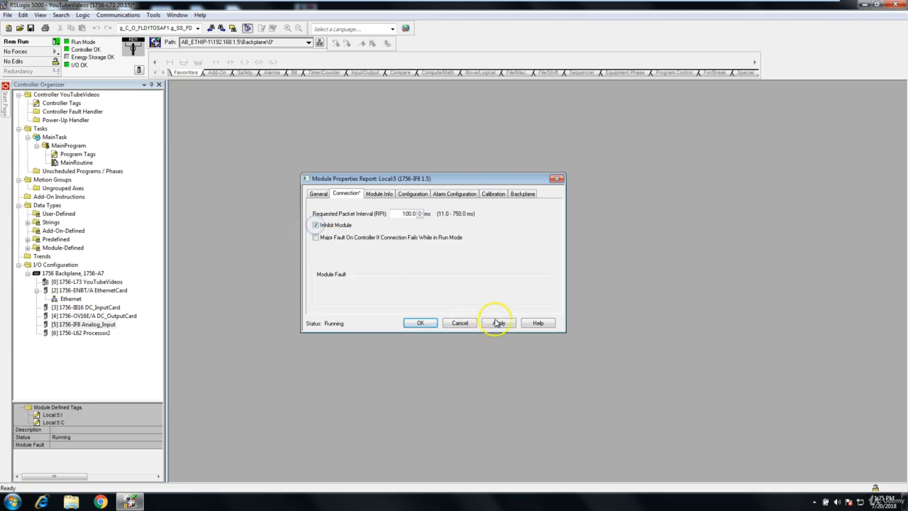
left_click(499, 323)
left_click(496, 302)
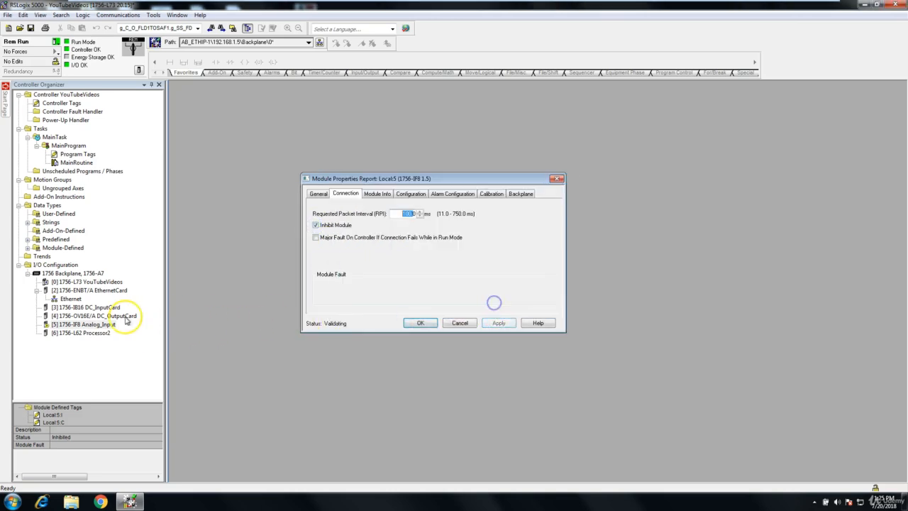
Uninhibit the analog input module and apply the change online.
left_click(316, 225)
left_click(490, 323)
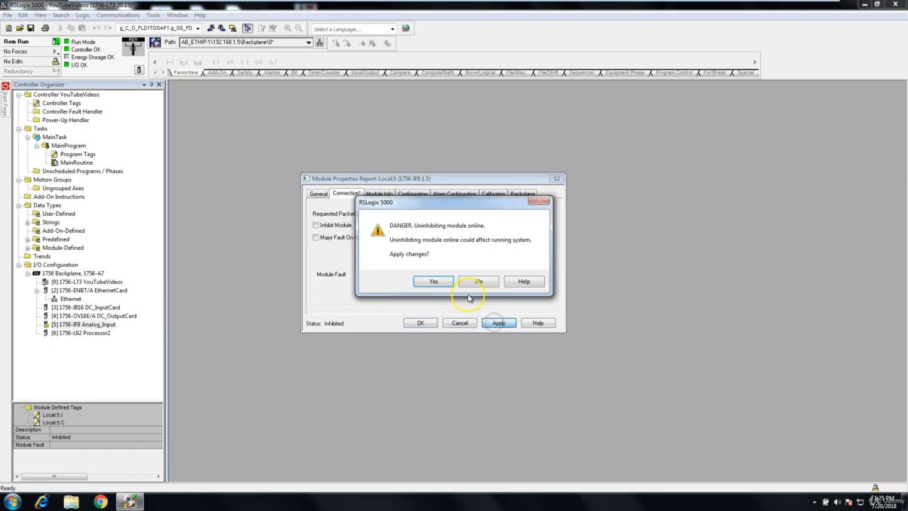
left_click(421, 280)
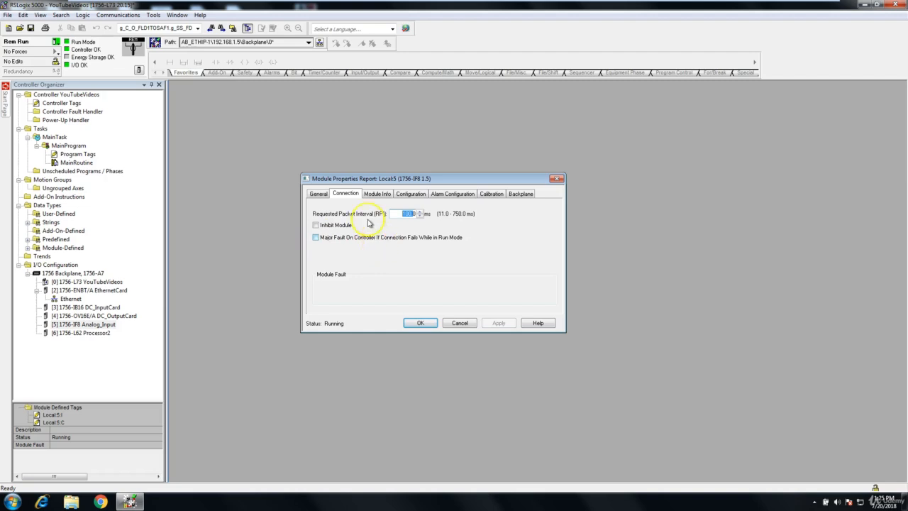
Review the module's identification and status information, and examine the configuration of channels 0 to 3.
left_click(374, 194)
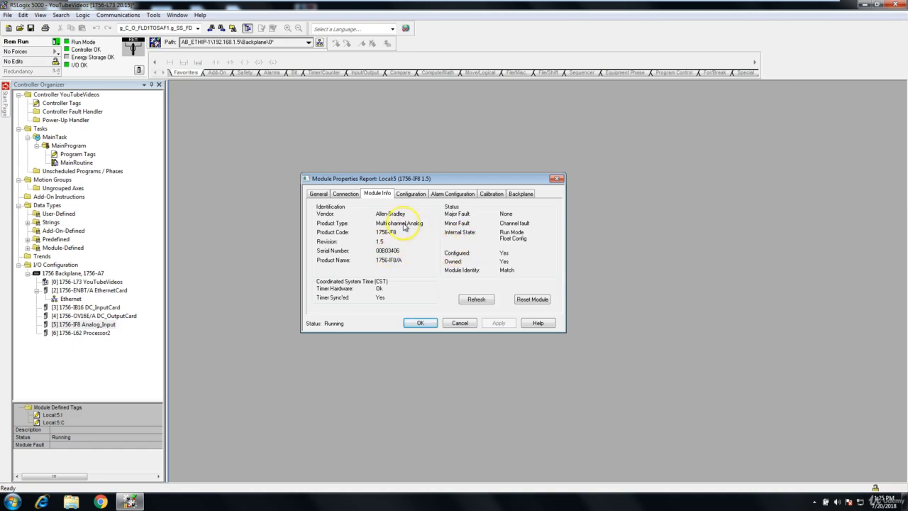
left_click(413, 195)
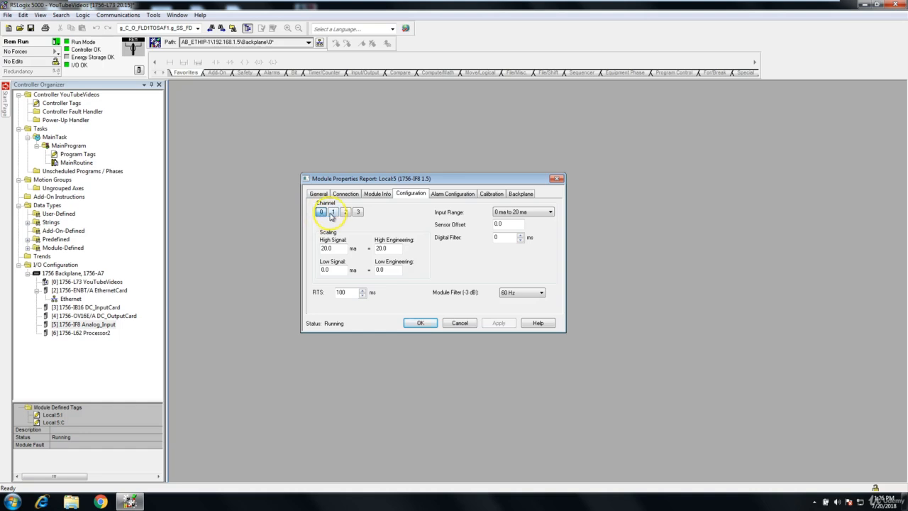
left_click(333, 212)
left_click(346, 213)
left_click(356, 213)
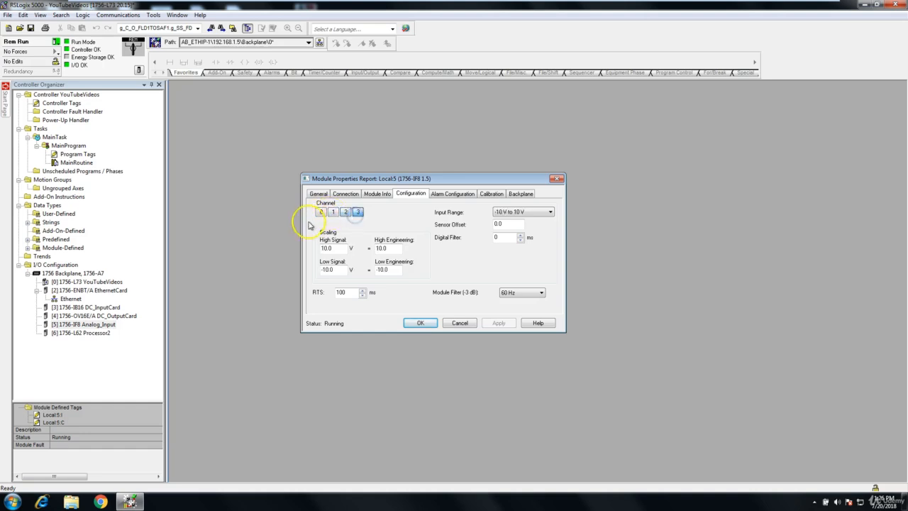
left_click(321, 212)
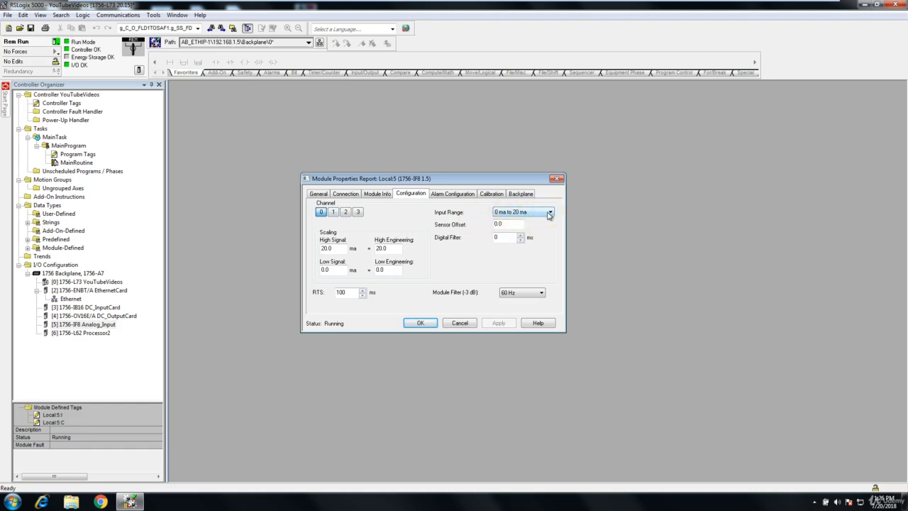
Examine channel 0's sensor offset and the available input range options.
double_click(498, 225)
left_click(551, 213)
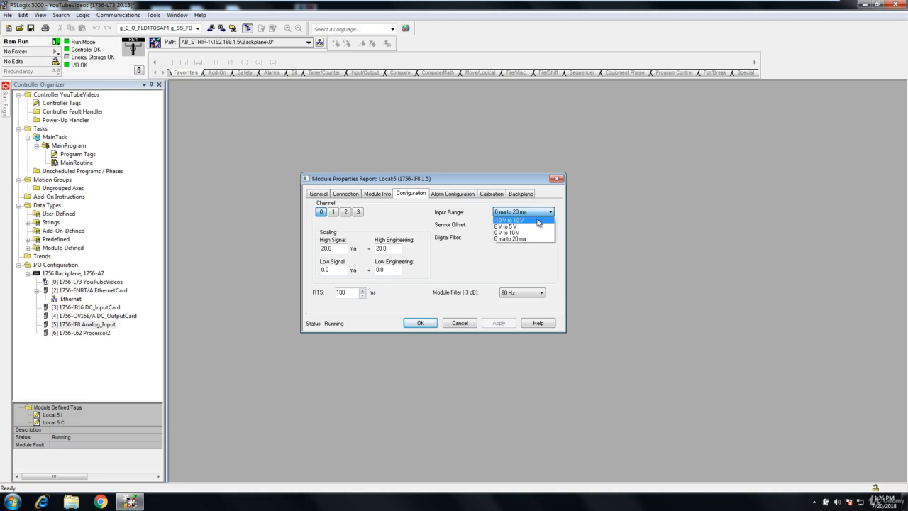
left_click(527, 227)
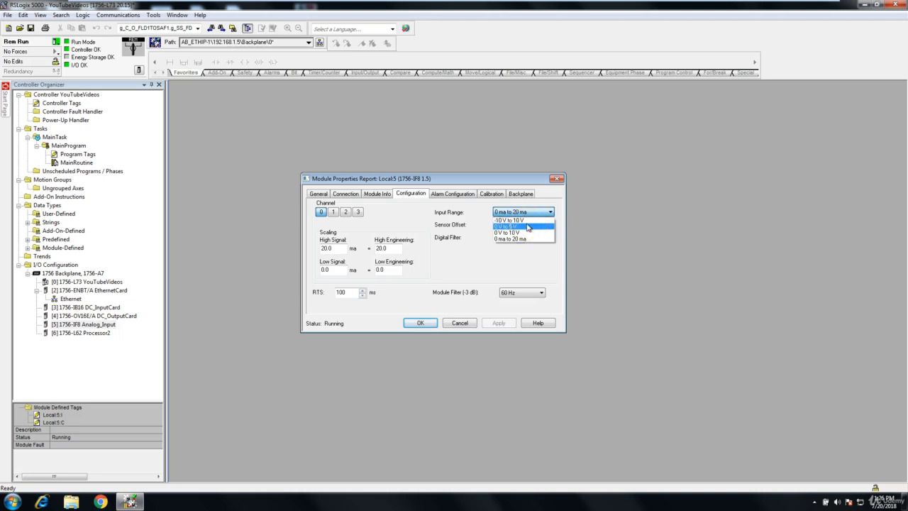
left_click(526, 221)
left_click(533, 222)
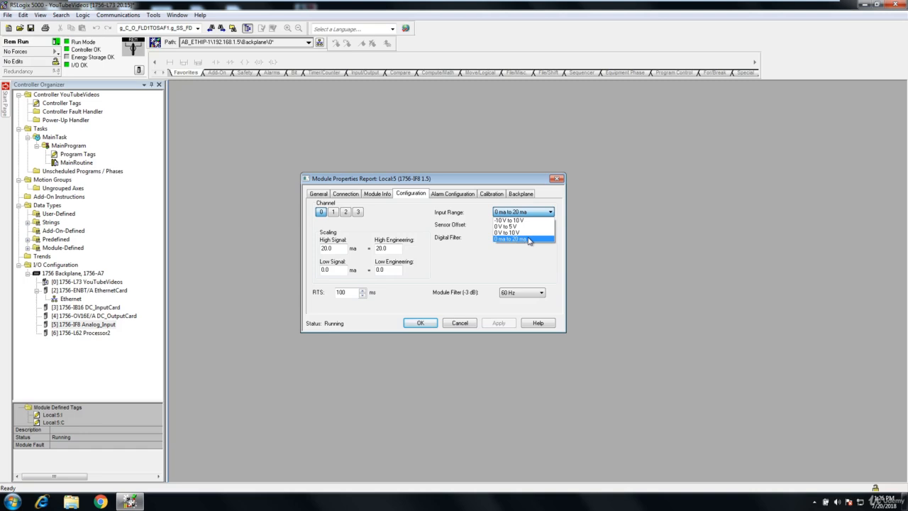
Try to set channel 0's high signal to 24 mA and apply the configuration.
left_click(340, 250)
left_click_drag(340, 249, 317, 252)
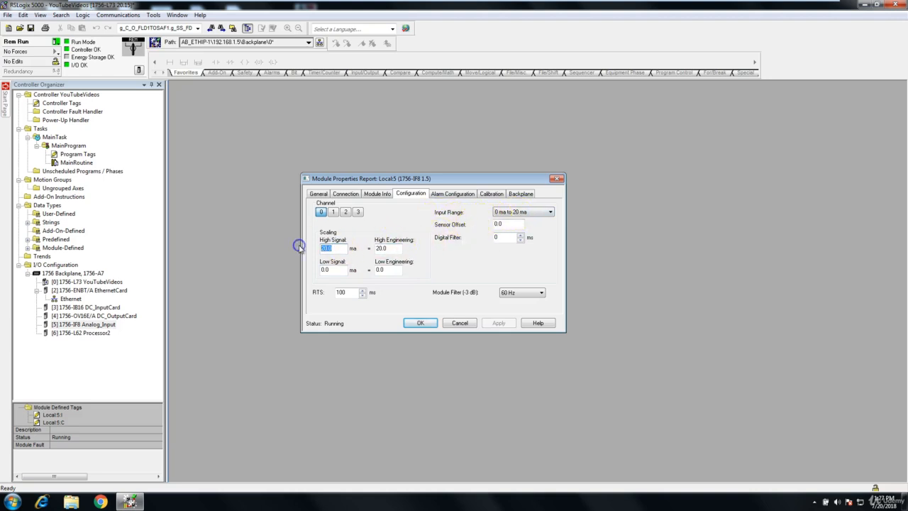
type("24")
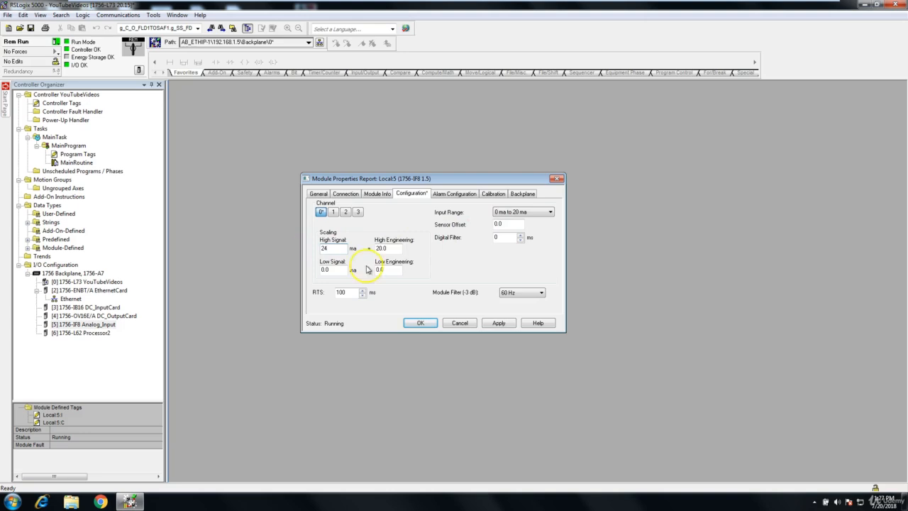
left_click(499, 323)
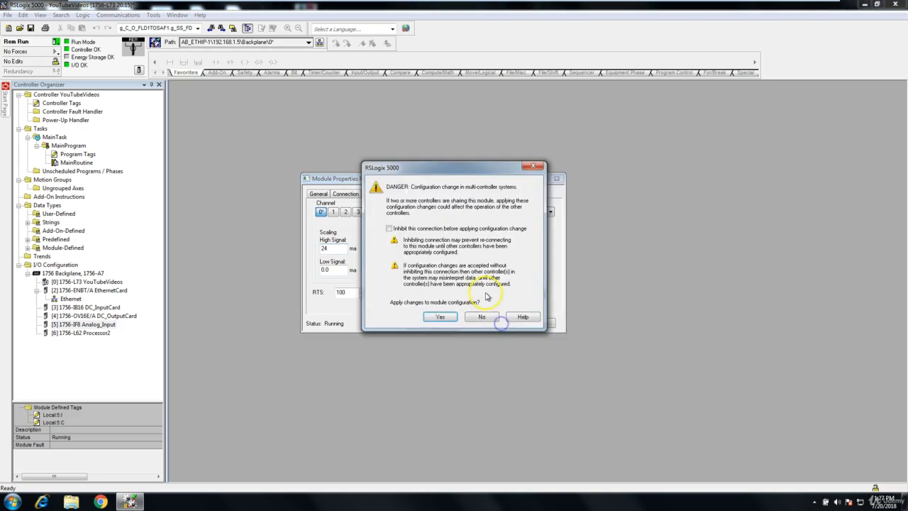
left_click(449, 316)
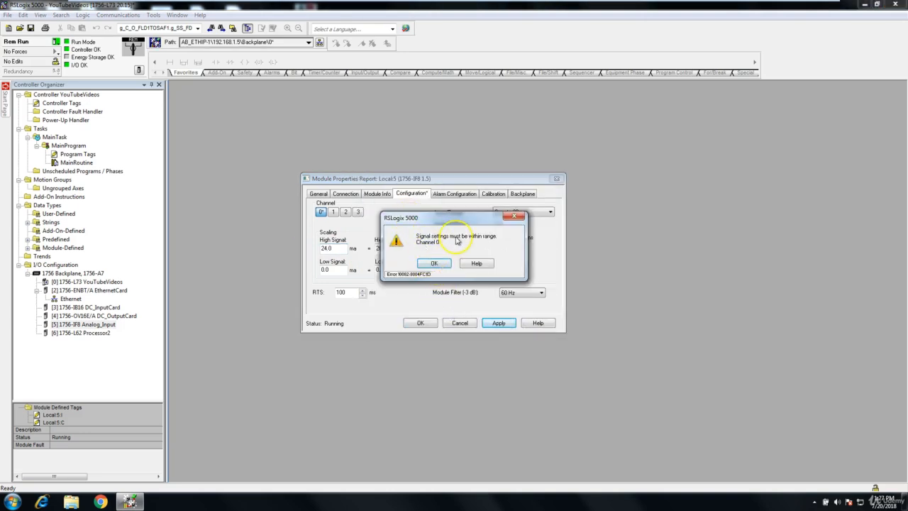
left_click(434, 263)
Set channel 0's high signal back to 20 mA and apply the module configuration.
left_click(333, 248)
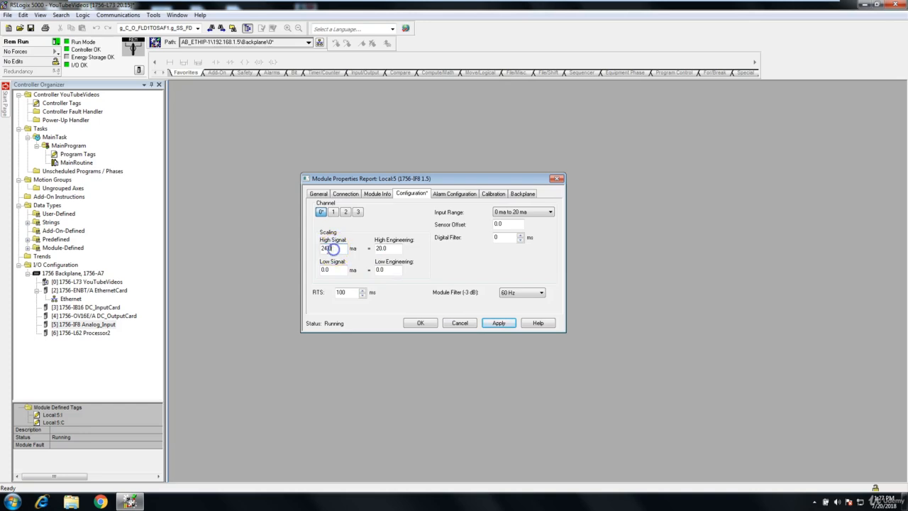
left_click_drag(333, 249, 322, 249)
left_click(325, 249)
left_click(499, 323)
left_click(441, 317)
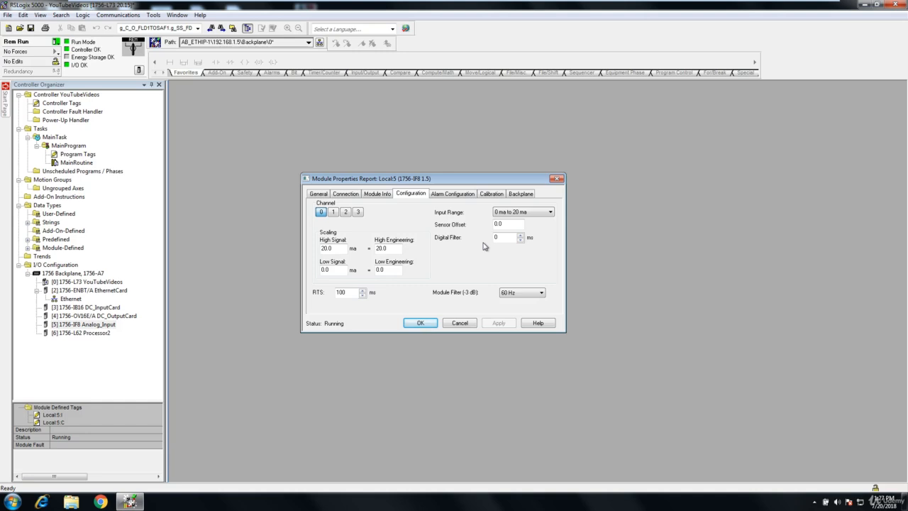
left_click(439, 264)
Set channel 0's low signal to 4.0 mA and apply the change to the module configuration.
left_click_drag(334, 248, 316, 274)
left_click(334, 269)
left_click_drag(334, 269, 305, 272)
type("4")
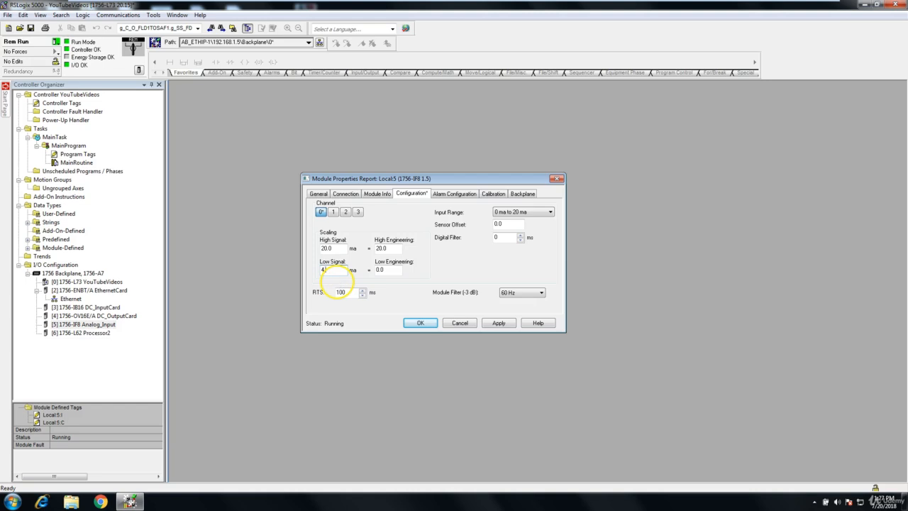
type(".0")
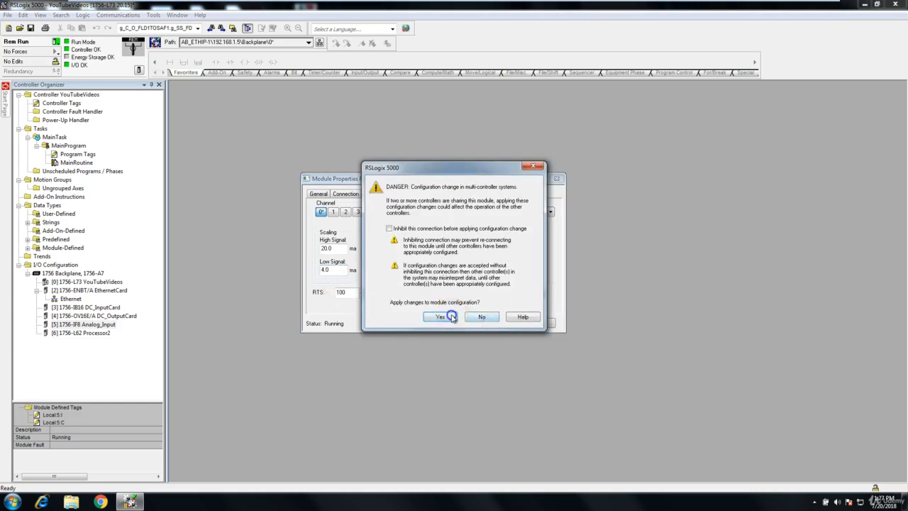
left_click(440, 317)
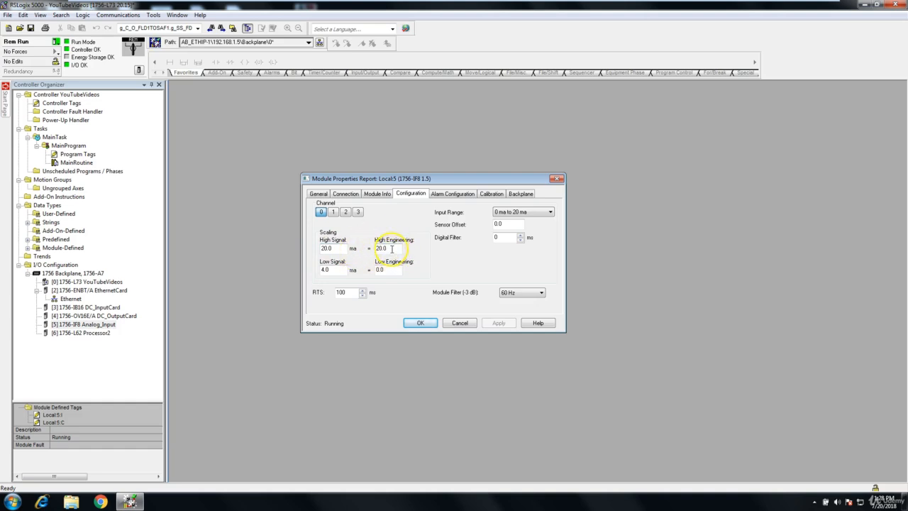
Compare channel 0's high and low signal values with their corresponding engineering values.
double_click(318, 269)
double_click(374, 271)
left_click(393, 256)
left_click_drag(393, 274, 369, 273)
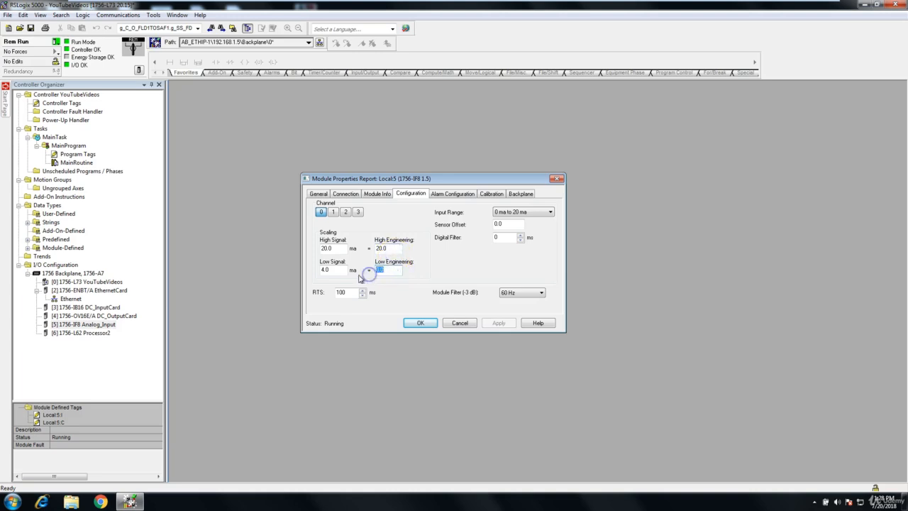
left_click(329, 270)
left_click_drag(335, 270, 318, 269)
left_click_drag(393, 270, 376, 269)
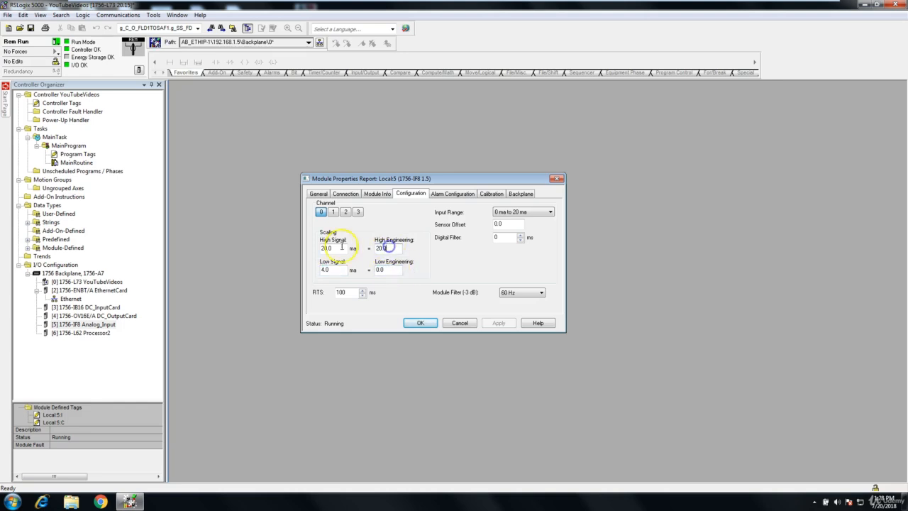
left_click_drag(335, 249, 318, 252)
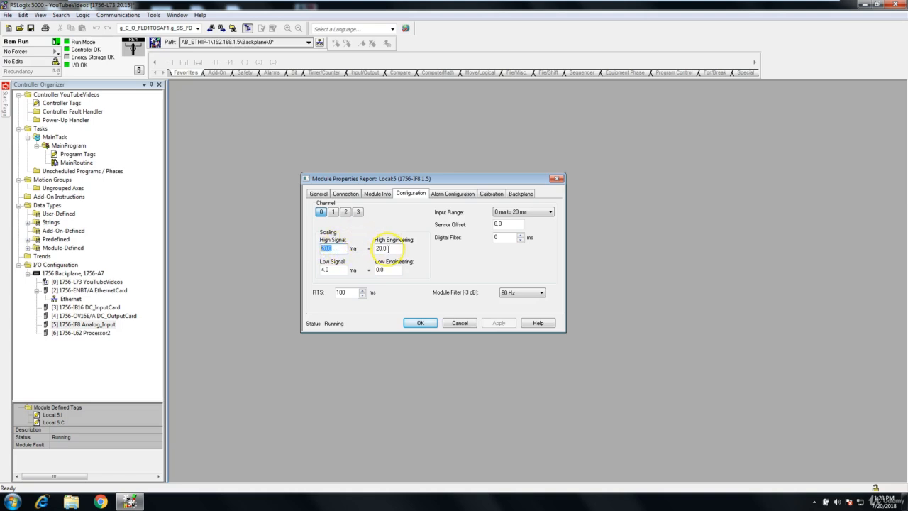
left_click_drag(389, 249, 370, 252)
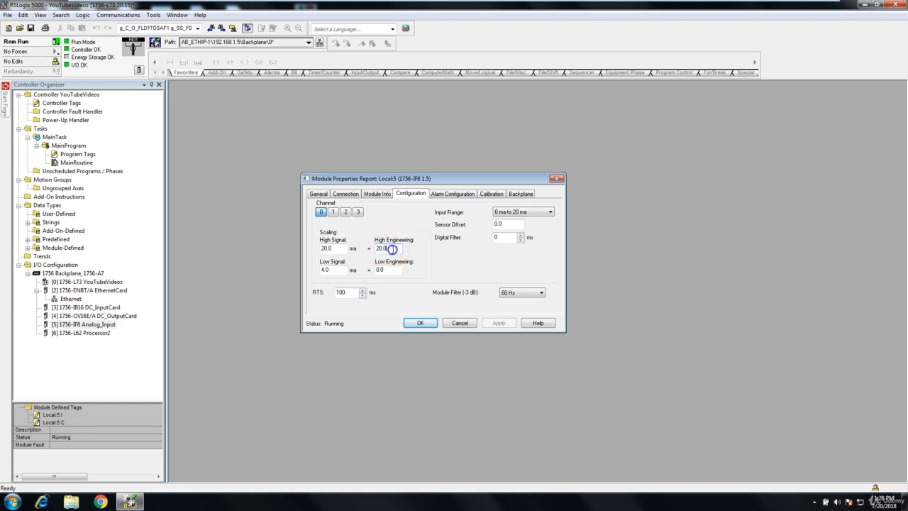
Scale channel 0 to a high engineering value of 100 and a low engineering value of 0, applying the configuration change.
left_click(374, 248)
double_click(370, 249)
type("1")
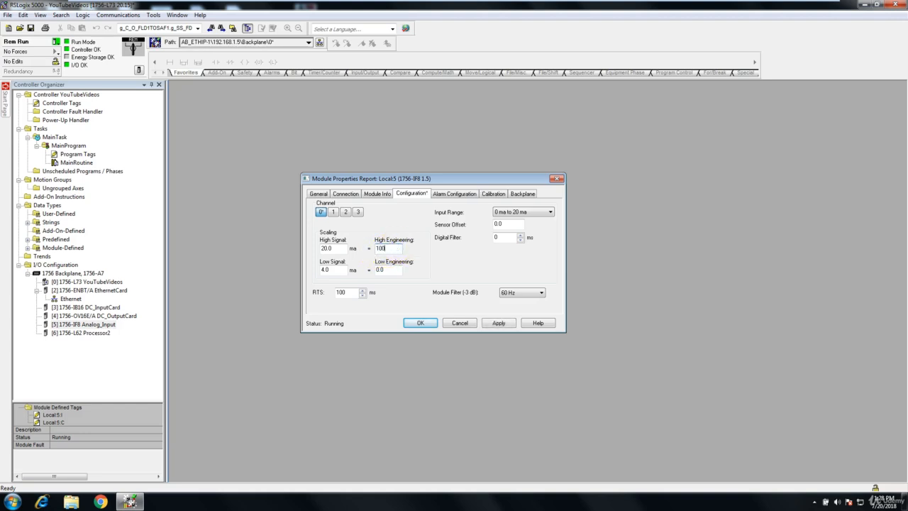
left_click(498, 323)
left_click(452, 317)
double_click(383, 270)
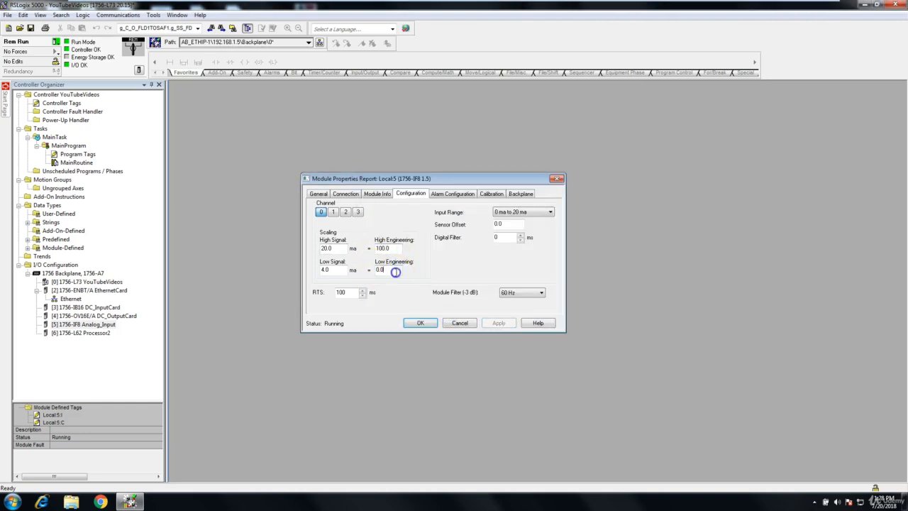
type("0")
double_click(382, 249)
double_click(379, 270)
Compare the configurations of channels 0, 1 and 3, and examine channel 1's high and low signal values.
left_click(331, 212)
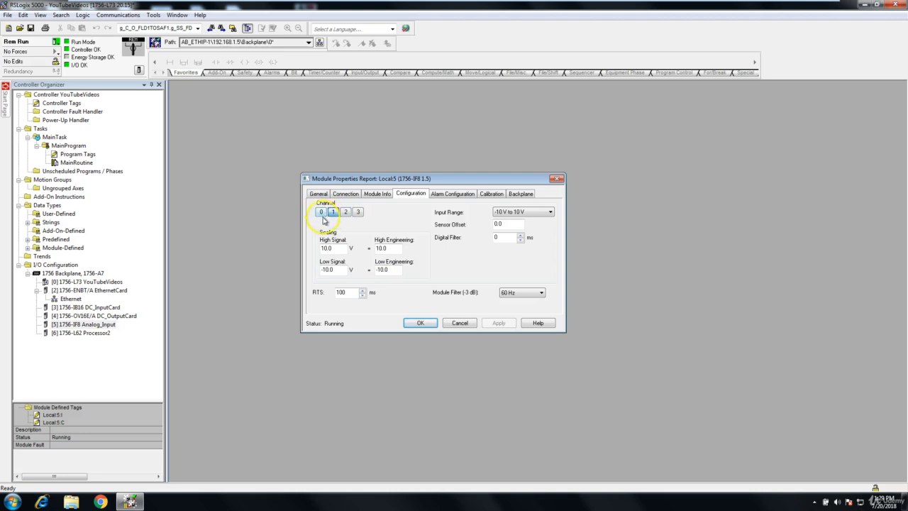
left_click(322, 212)
left_click(336, 214)
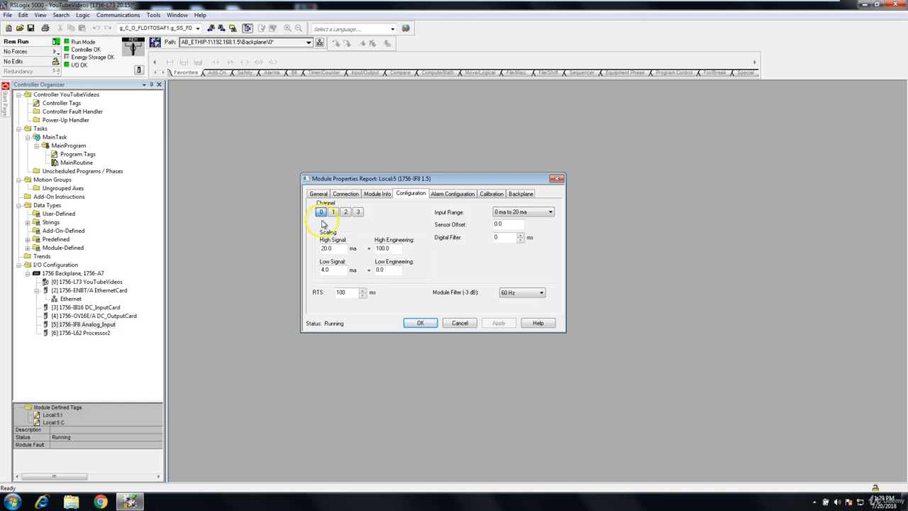
left_click(339, 216)
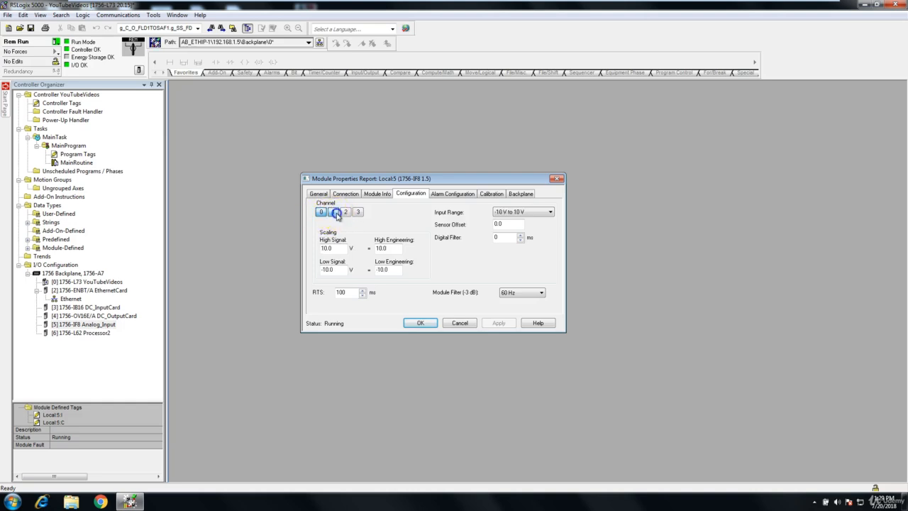
left_click(358, 212)
left_click(334, 215)
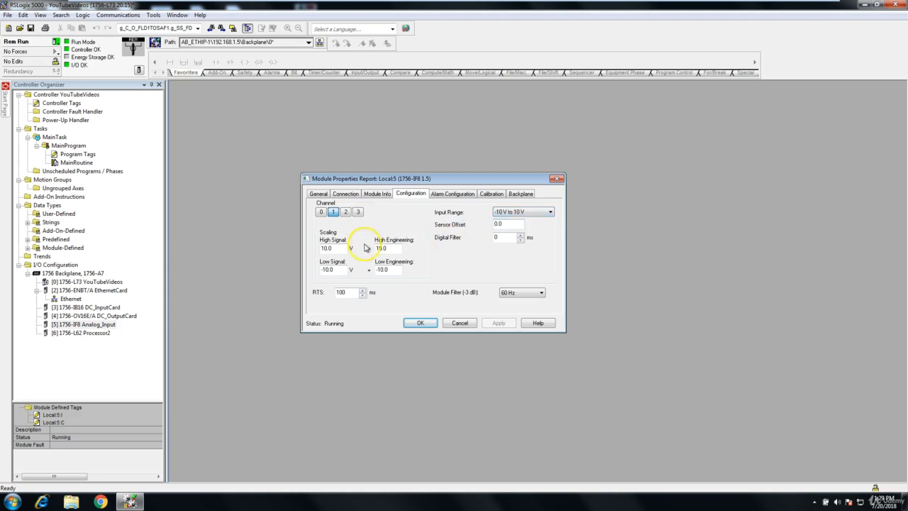
double_click(318, 249)
double_click(320, 269)
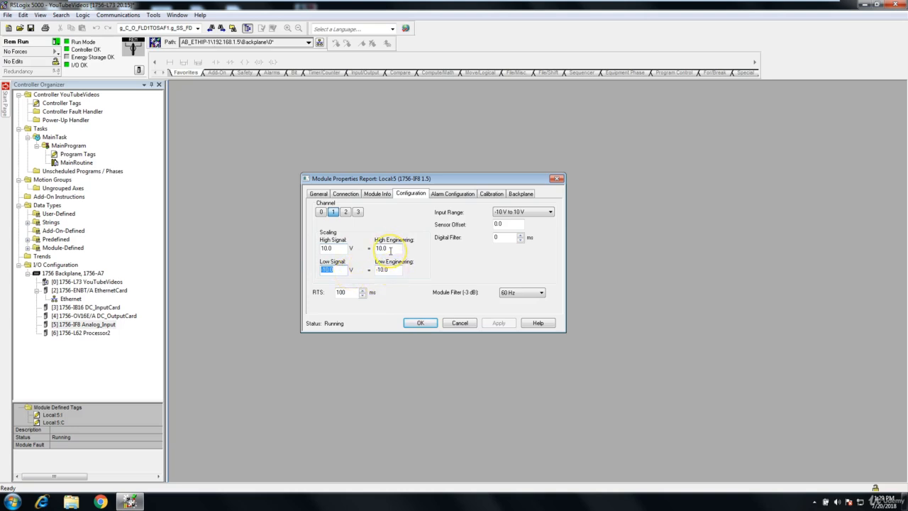
Examine channel 1's engineering values, and try 0 V to 5 V, then 0 V to 10 V, as channel 2's input range.
left_click_drag(391, 249, 375, 272)
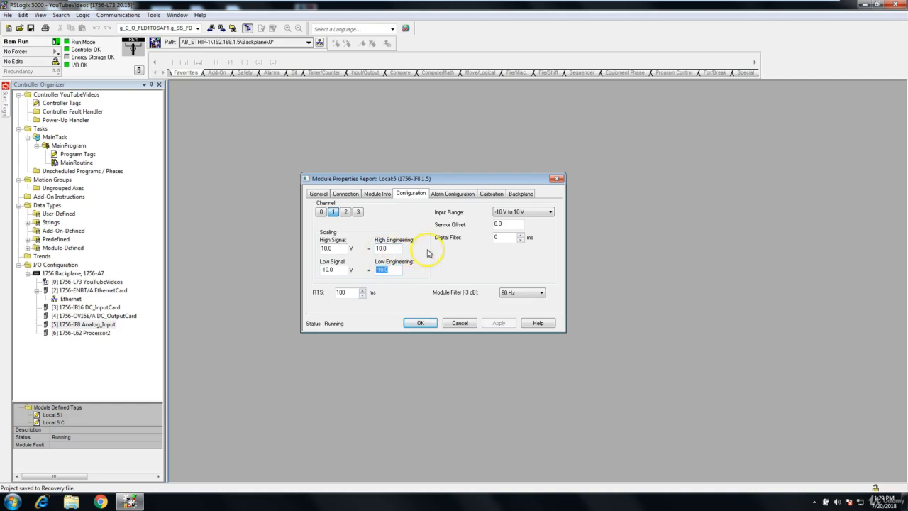
left_click(346, 214)
left_click(525, 213)
left_click(527, 228)
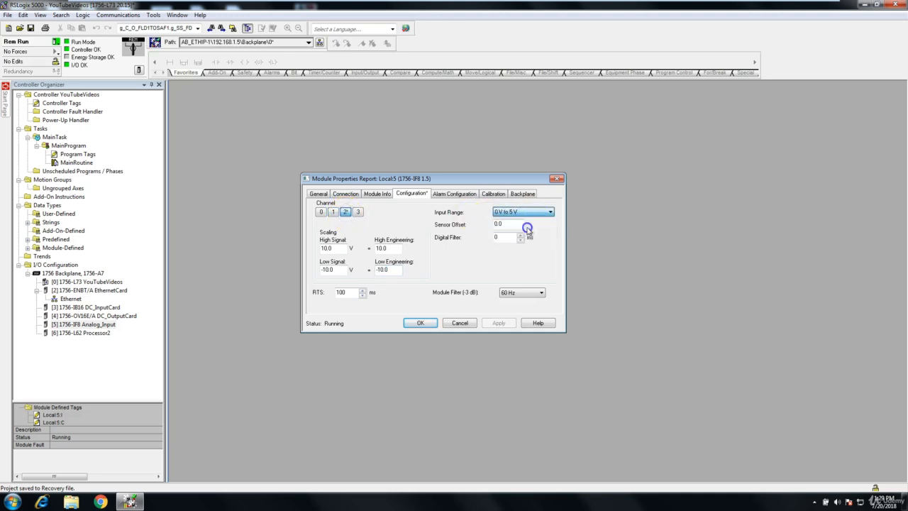
left_click(529, 213)
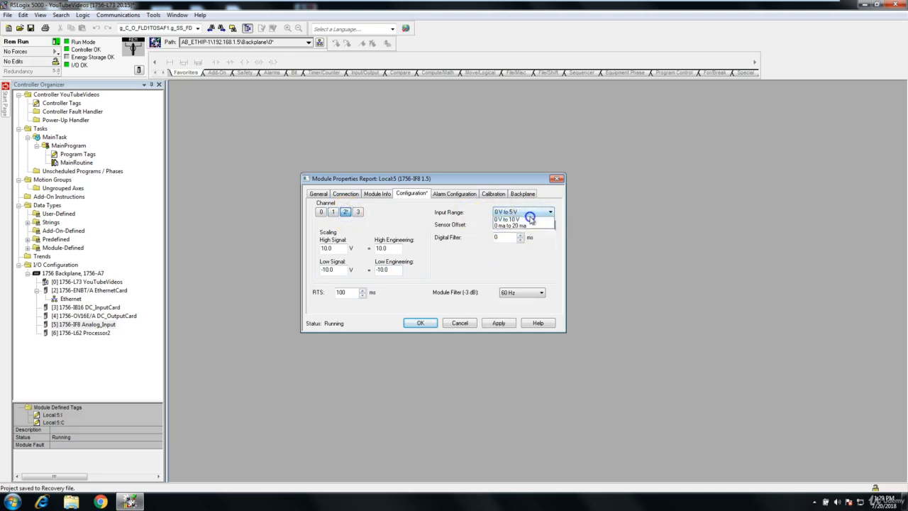
left_click(515, 232)
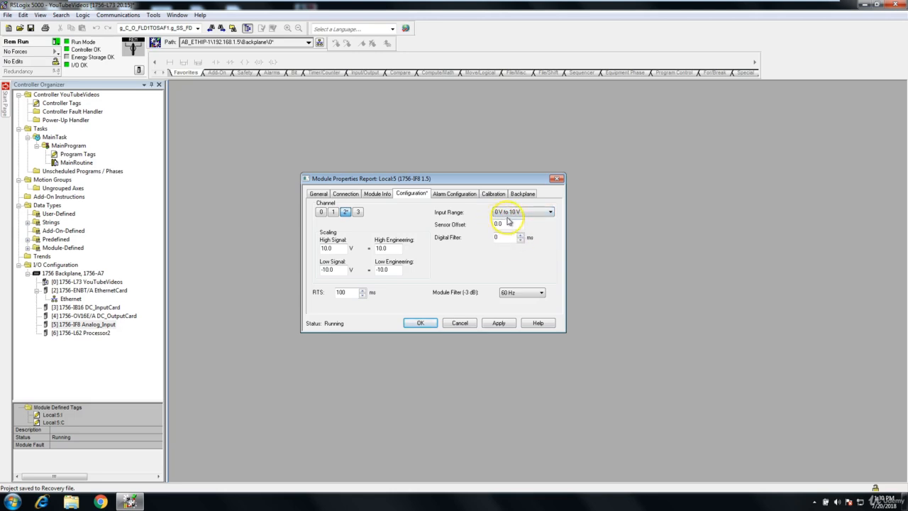
Compare the input range and scaling values of channels 0 and 1.
left_click(334, 212)
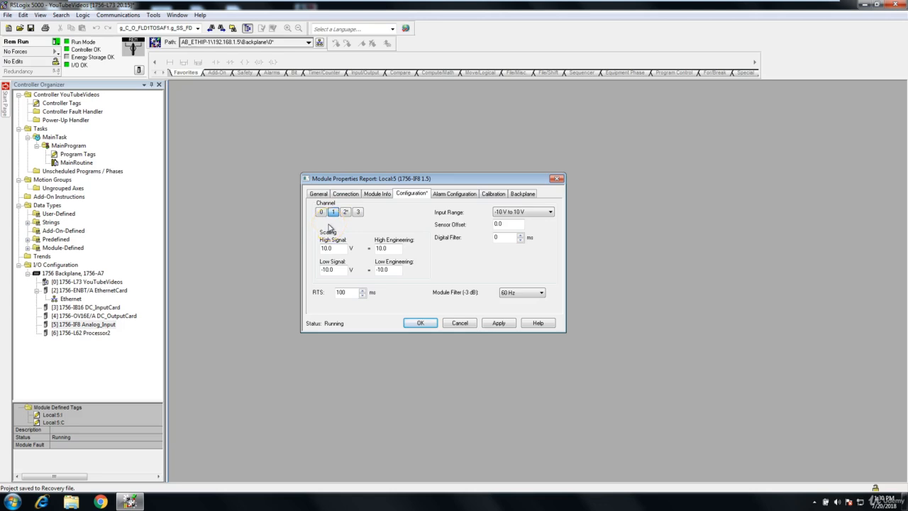
left_click(320, 212)
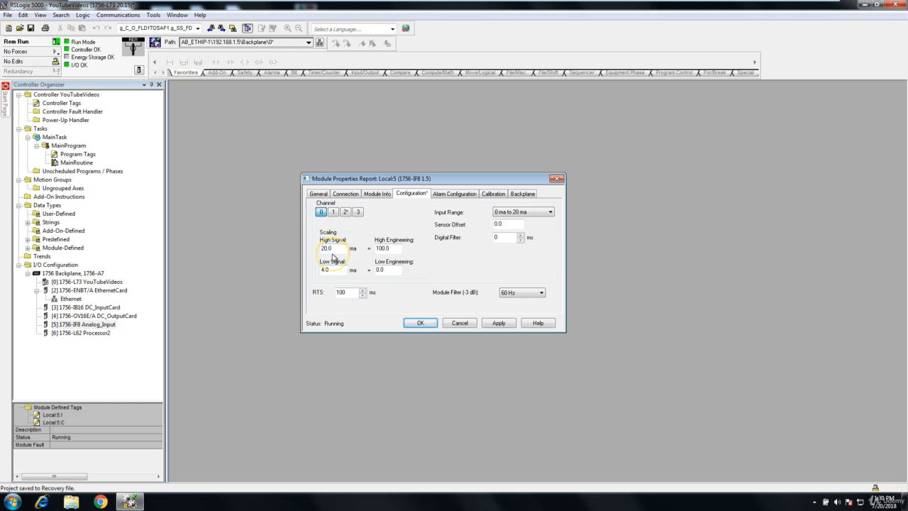
left_click(333, 212)
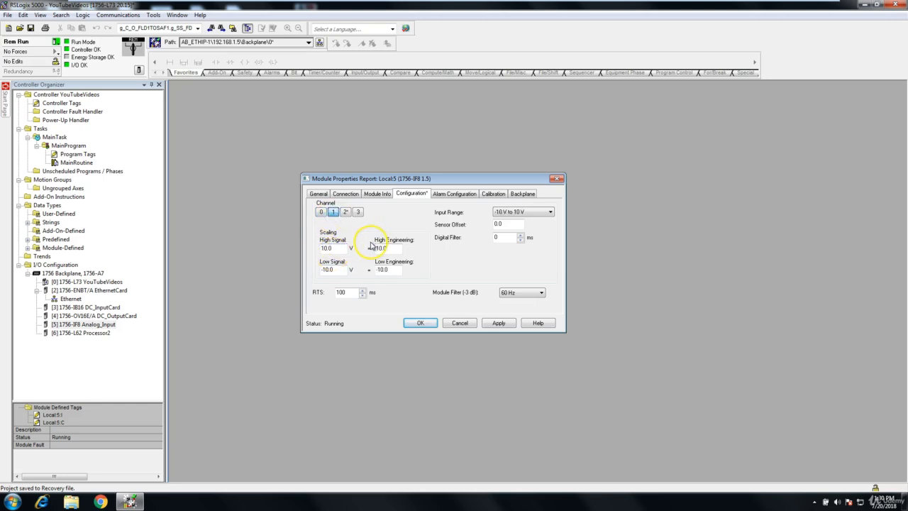
left_click(322, 212)
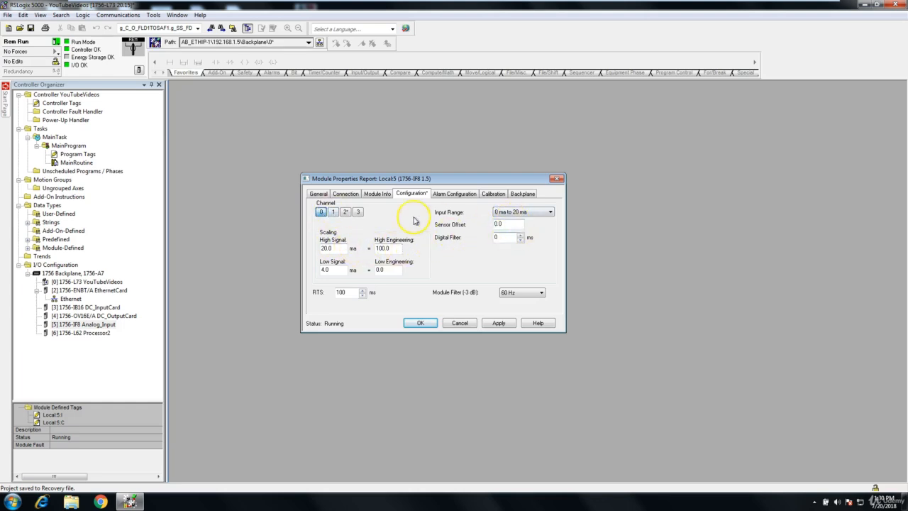
Set channel 1's input range to 0 ma to 20 ma, with a high signal of 20 and a low signal of 4.0.
left_click(334, 213)
left_click(532, 212)
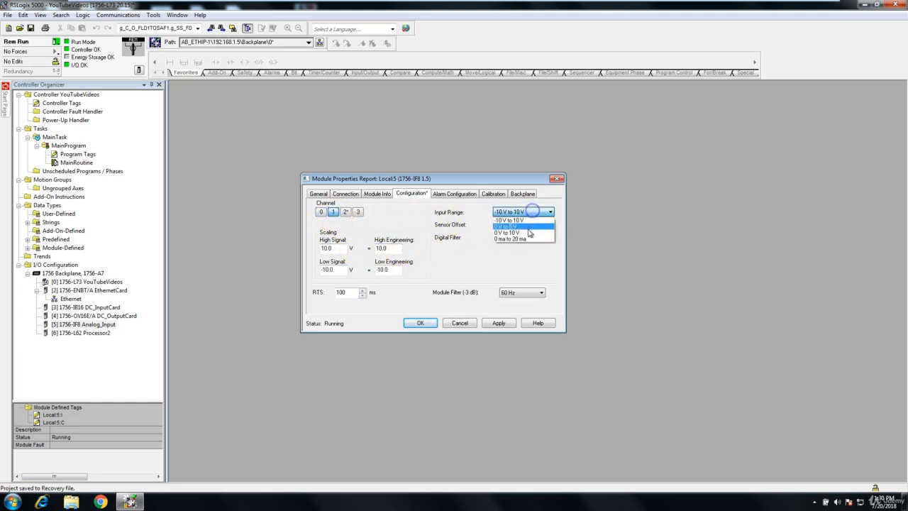
left_click(528, 239)
left_click_drag(348, 249, 309, 270)
type("20")
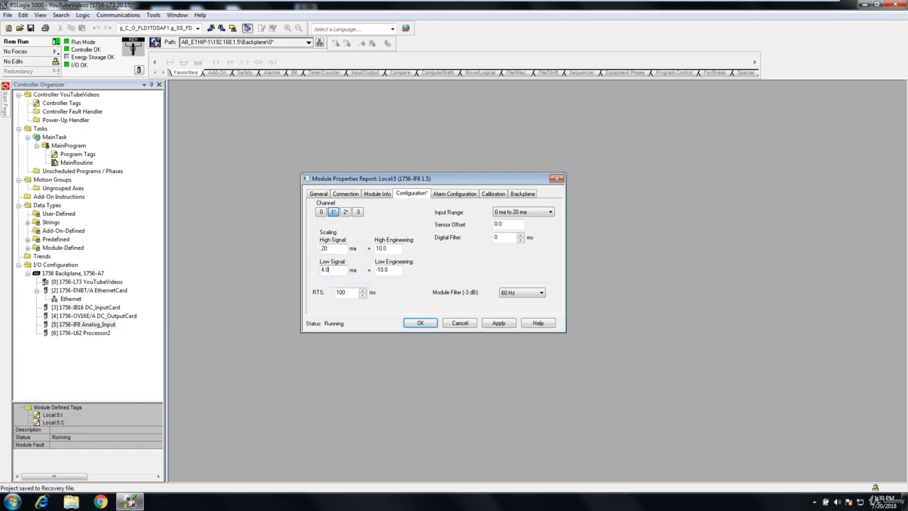
Scale channel 1 to a high engineering value of 100 and a low of 0, and try to apply the configuration change.
left_click_drag(402, 248, 360, 272)
type("1")
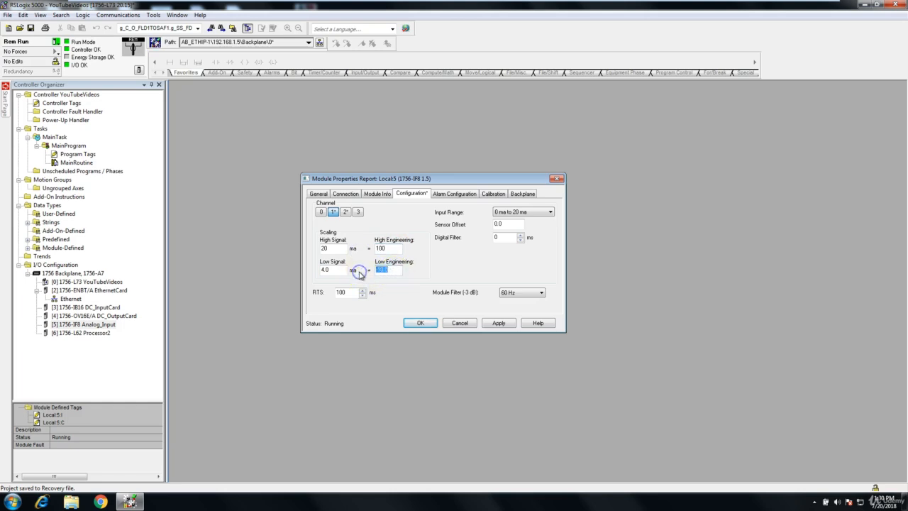
type("0")
left_click(497, 322)
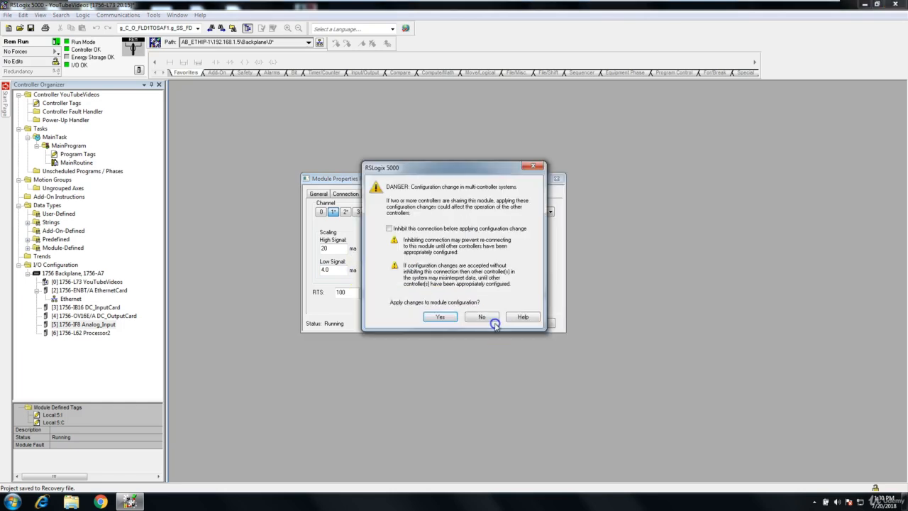
left_click(440, 317)
left_click(446, 317)
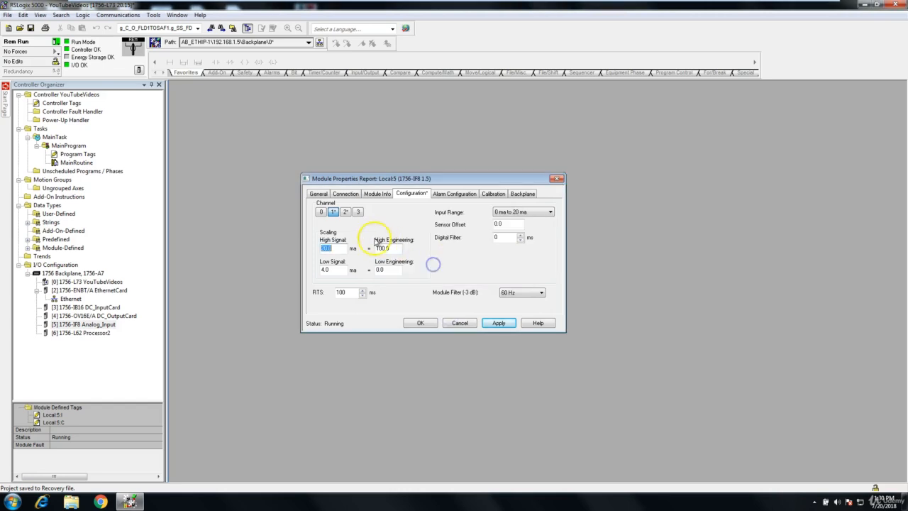
Set channel 2's input range to 0 ma to 20 ma, with a high signal of 20 scaled to a high engineering value of 100.
left_click(345, 211)
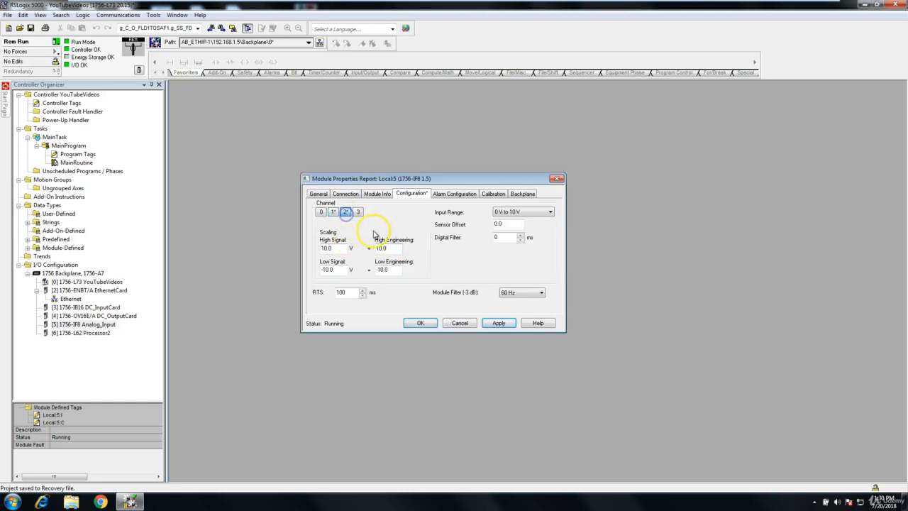
left_click(516, 213)
left_click(517, 239)
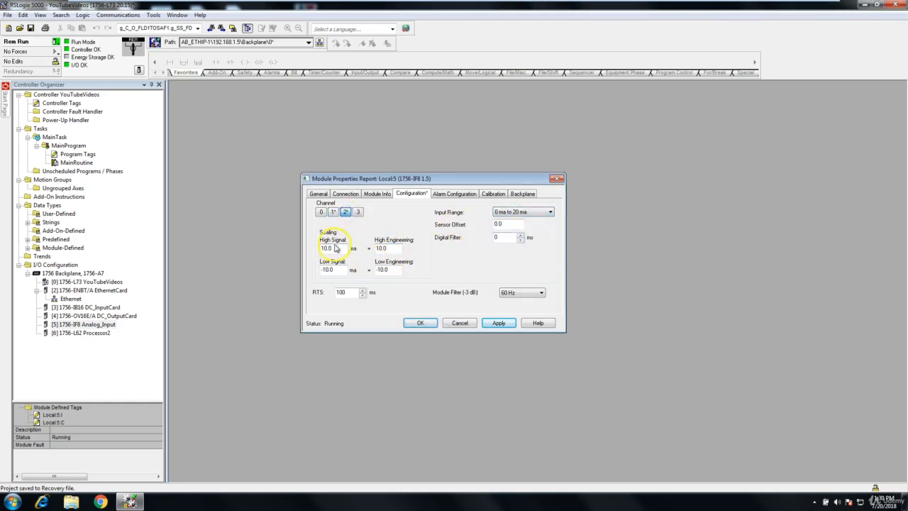
left_click_drag(337, 248, 302, 252)
type("20")
left_click_drag(380, 249, 369, 251)
type("1")
Set channel 2's low signal to 4.0 mA and its low engineering value to 0.
left_click_drag(343, 270, 309, 271)
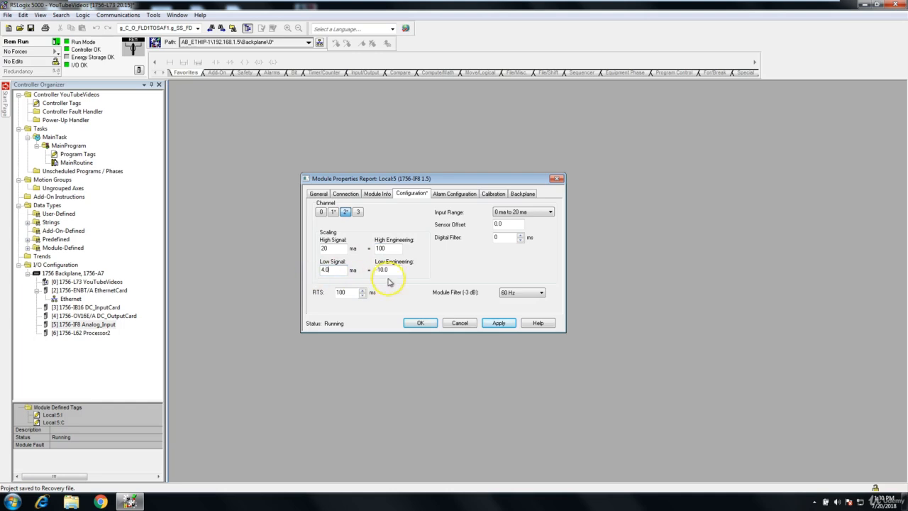
left_click_drag(391, 271, 356, 272)
type("0")
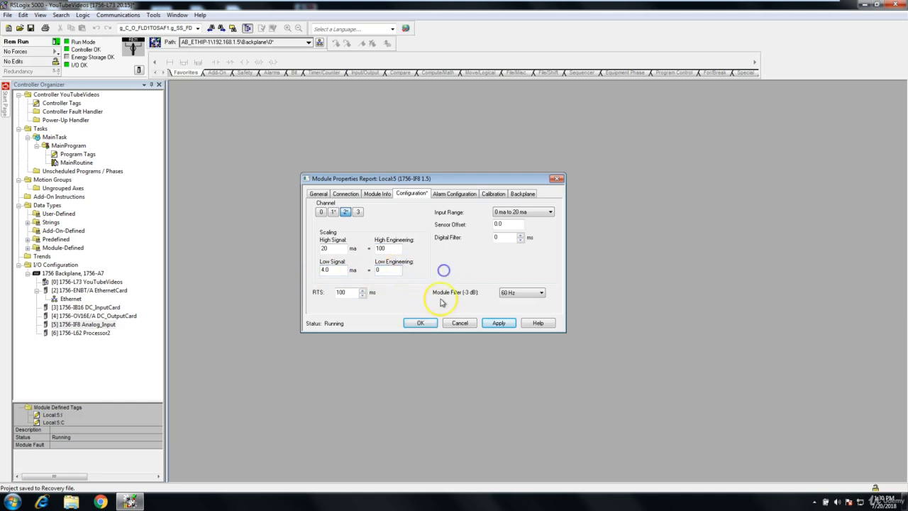
left_click(498, 325)
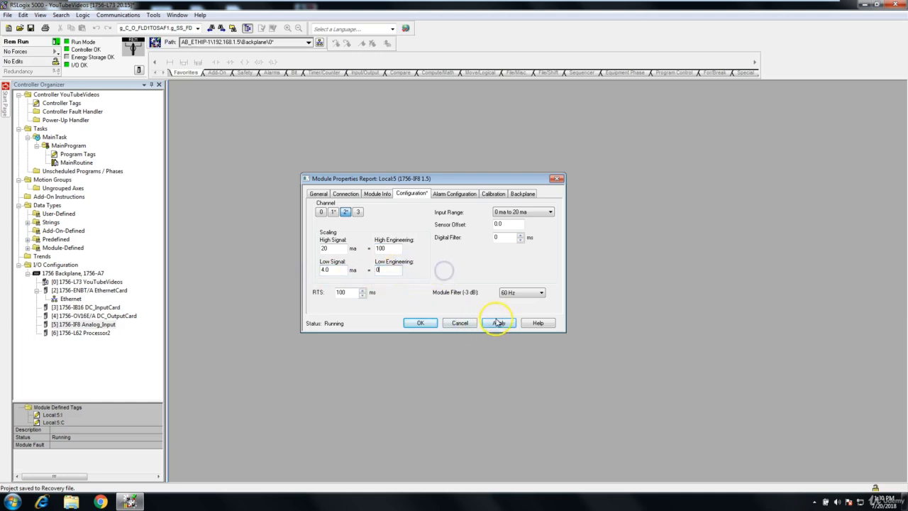
Scale channel 3 with a high signal of 20 equal to 100 and a low signal of 4.0 equal to 0 engineering units.
left_click(358, 211)
left_click_drag(339, 249, 315, 247)
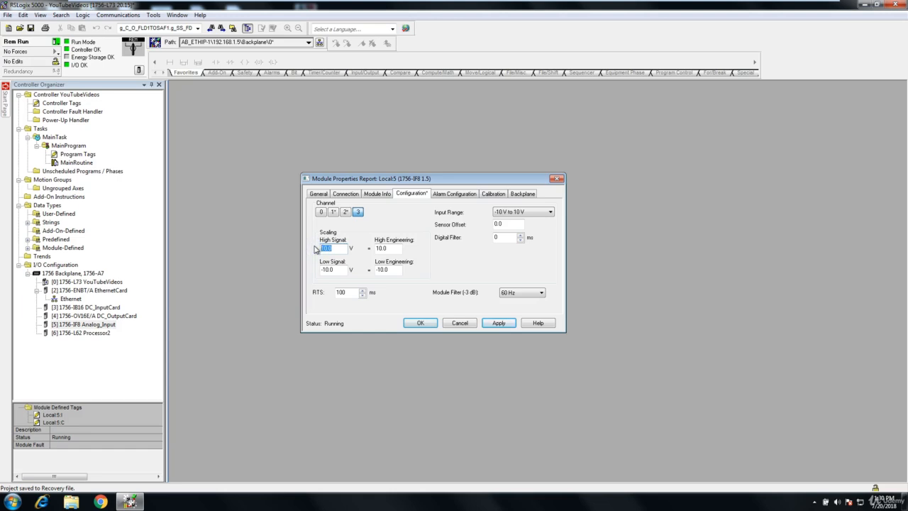
type("20")
left_click_drag(389, 248, 312, 270)
type("1")
type("3")
left_click_drag(398, 270, 347, 270)
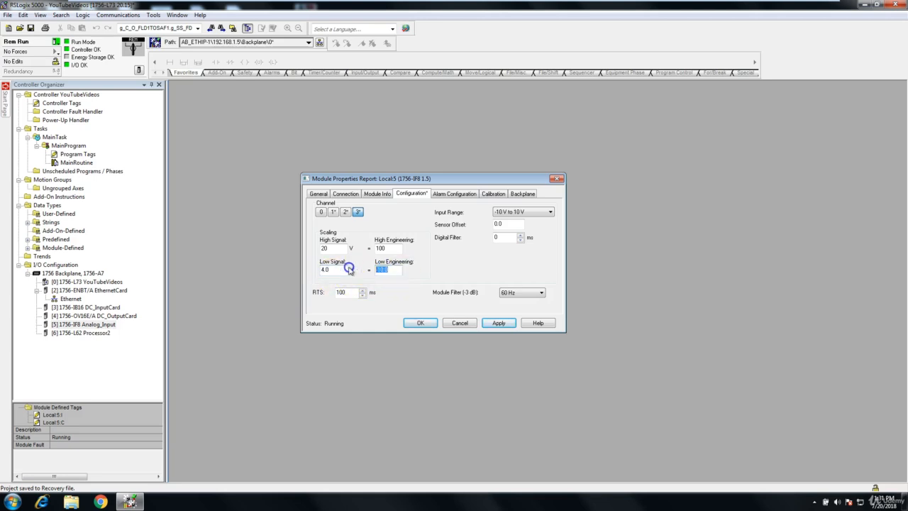
type("0")
Try to switch channel 3's input range to 0 ma to 20 ma and apply the module configuration change.
left_click(523, 212)
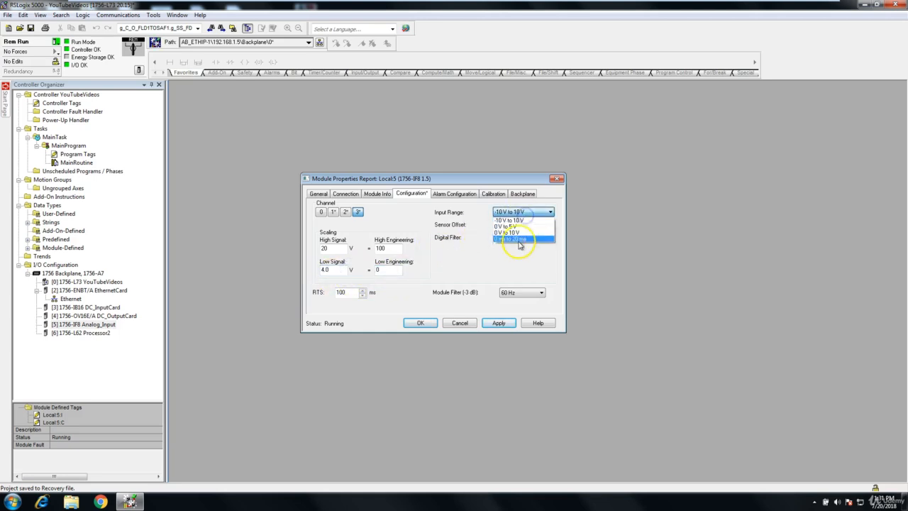
left_click(522, 239)
left_click(499, 323)
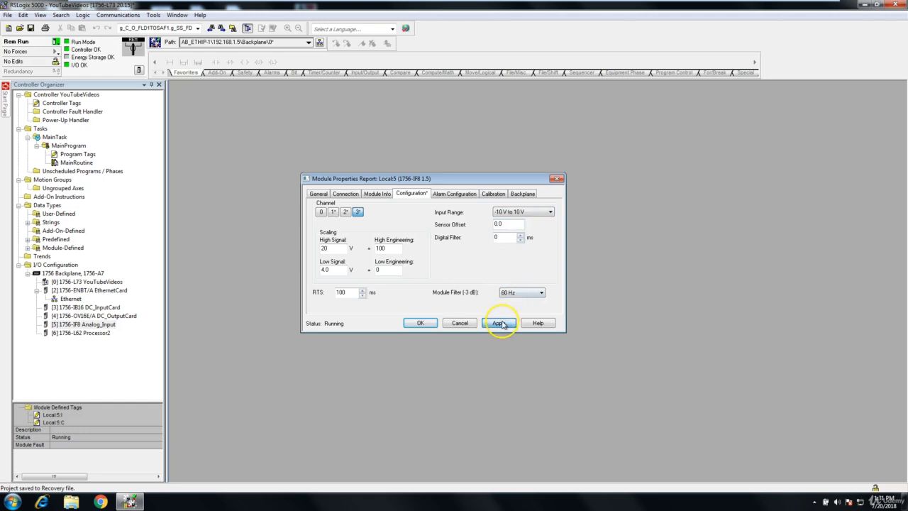
left_click(440, 318)
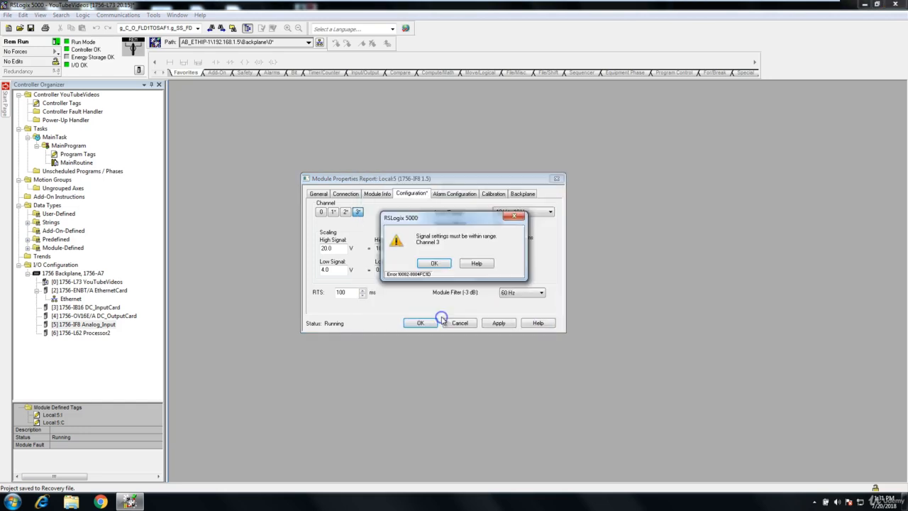
left_click(435, 263)
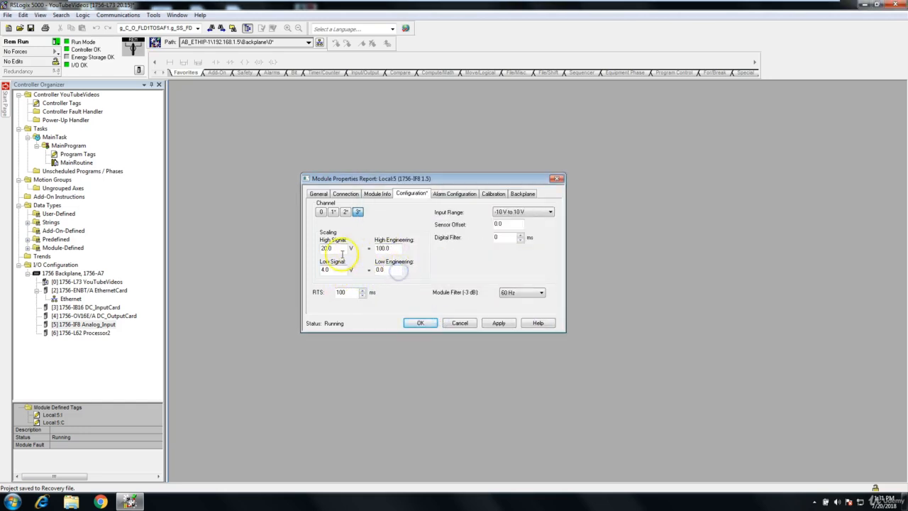
Set channel 3's input range to 0 ma to 20 ma and apply the changes to the module configuration.
left_click(532, 212)
left_click(528, 241)
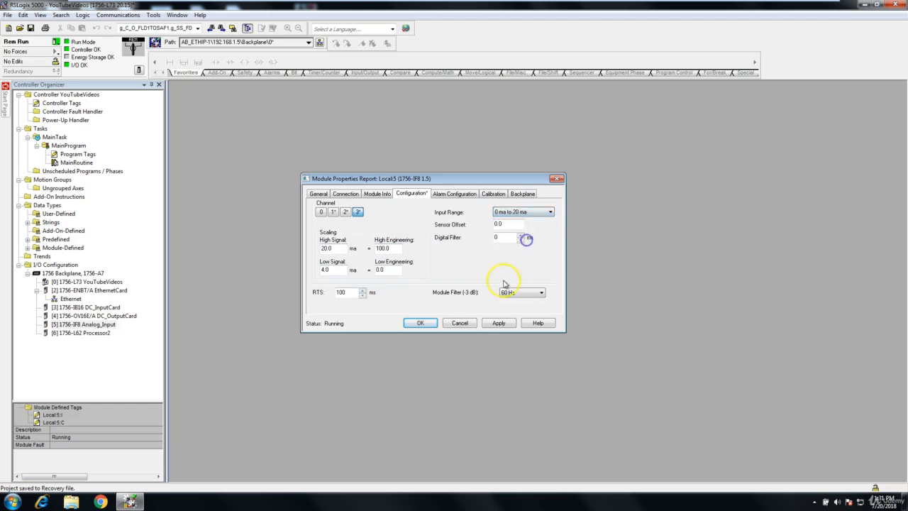
left_click(499, 323)
left_click(455, 320)
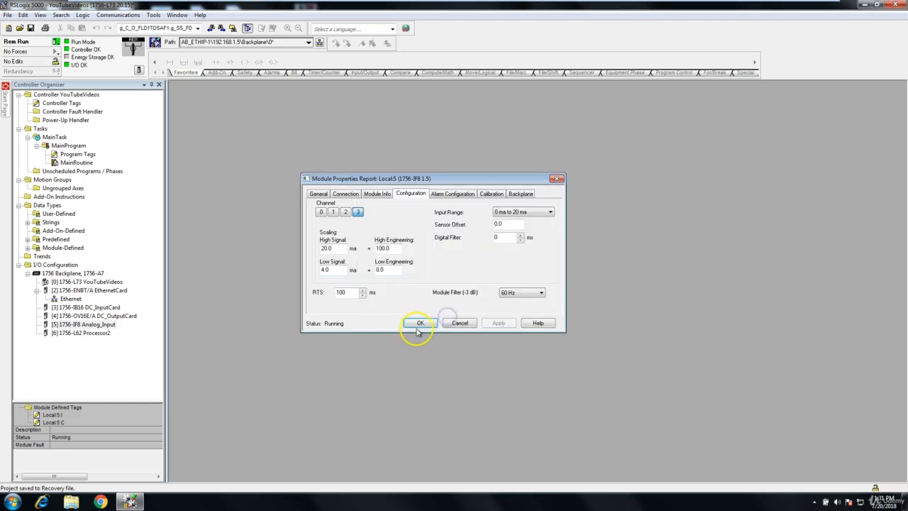
Review the input range and scaling values of channels 1, 2 and 3.
left_click(333, 212)
left_click(346, 212)
left_click(359, 213)
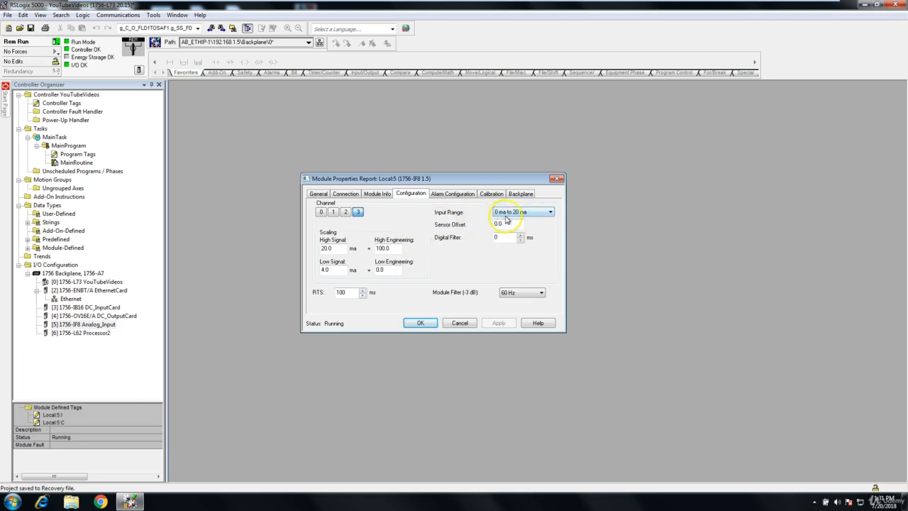
In the alarm configuration, set channel 0's High High process alarm to 20 and its High alarm to 19.
left_click(452, 194)
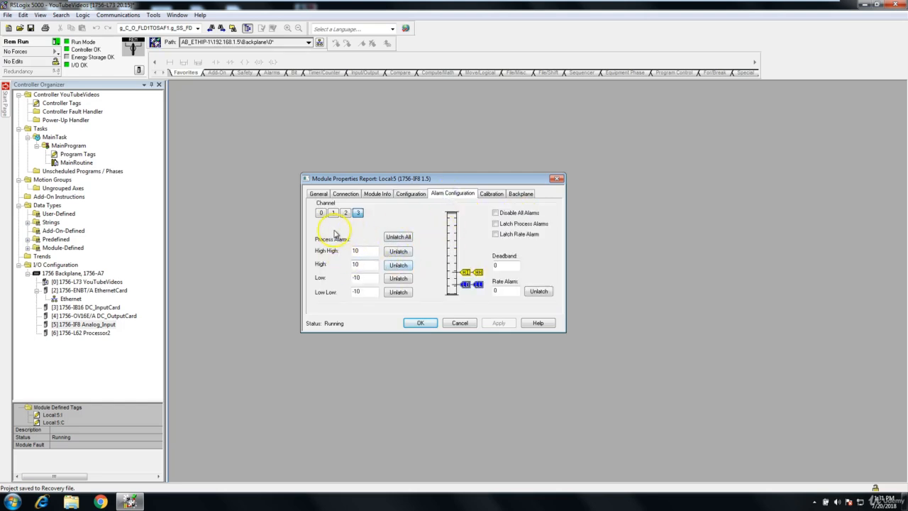
left_click(321, 214)
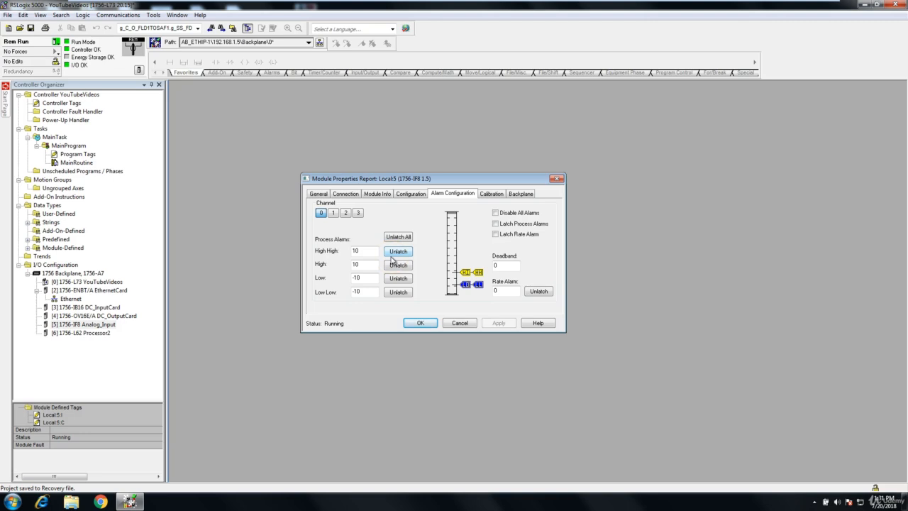
left_click(364, 253)
left_click_drag(366, 251, 342, 251)
double_click(355, 251)
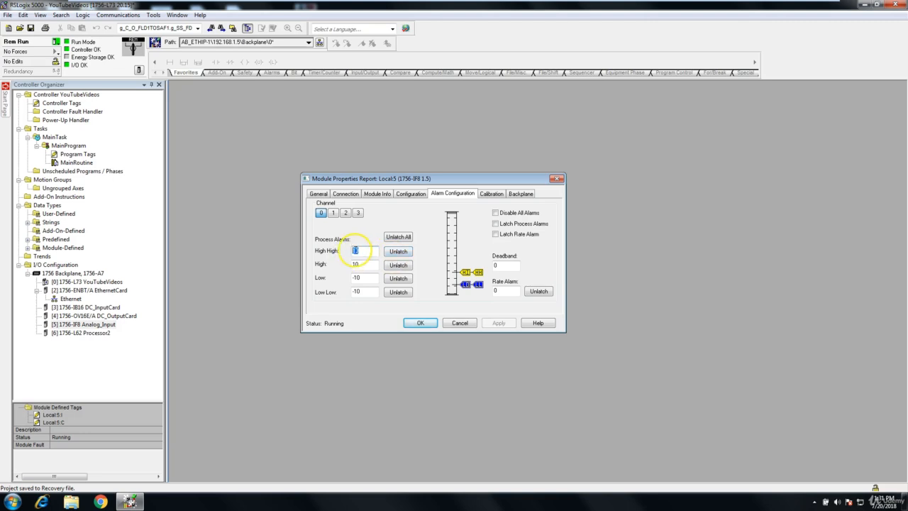
type("20")
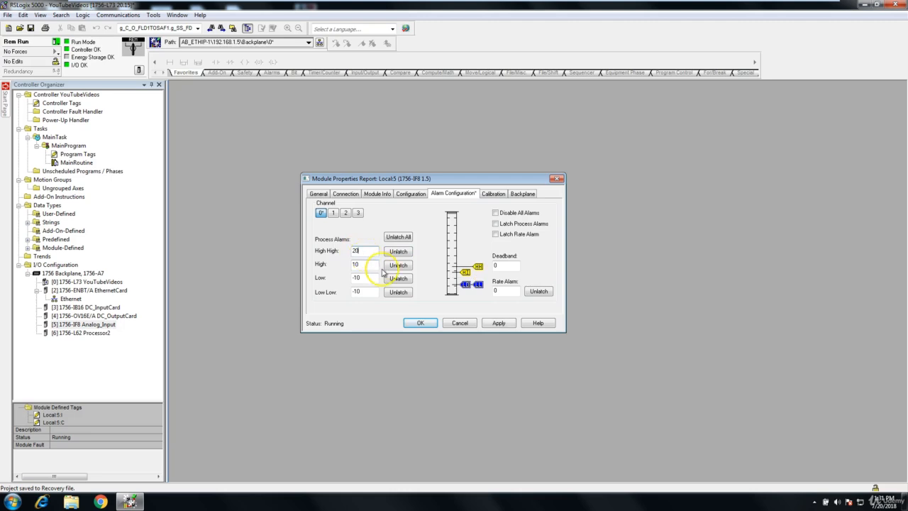
mouse_move(374, 264)
left_mouse_down()
mouse_move(337, 263)
mouse_move(355, 277)
mouse_move(344, 277)
left_mouse_up()
type("19")
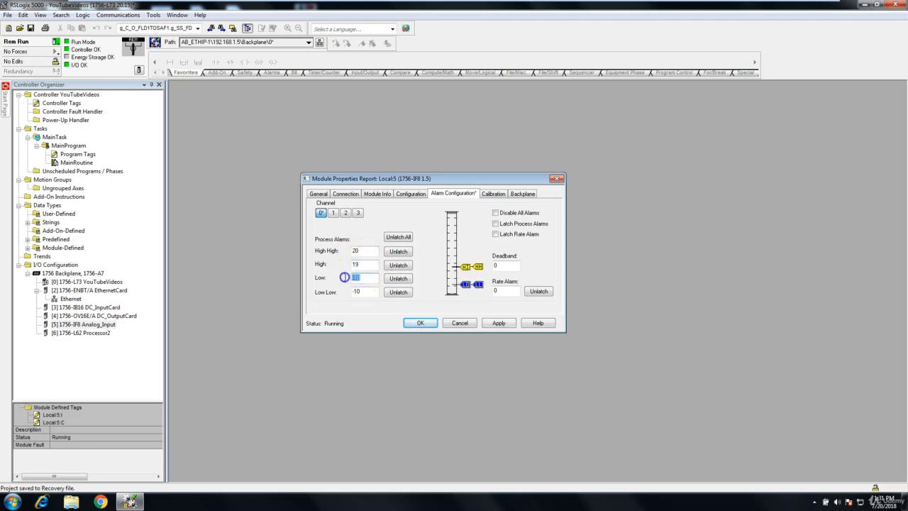
Set channel 0's Low process alarm to 4 and its Low Low alarm to 0.
type("1")
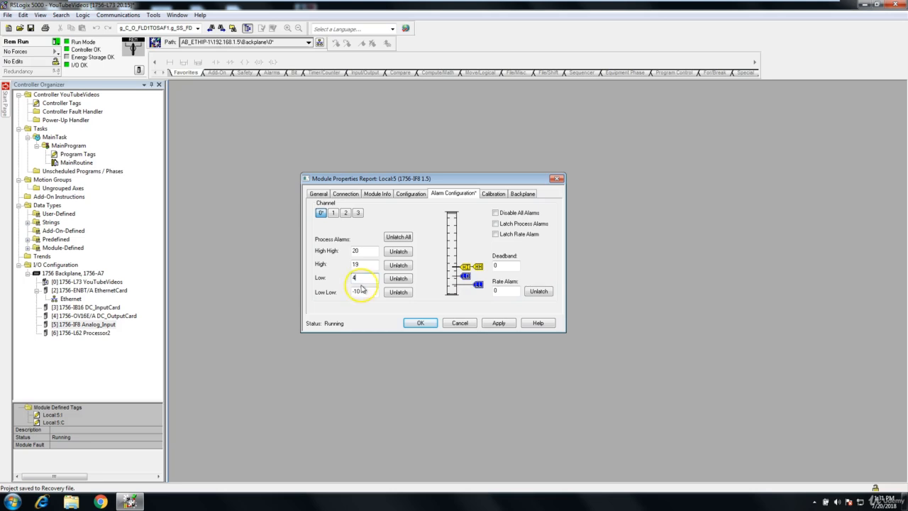
left_click(365, 267)
left_click(367, 290)
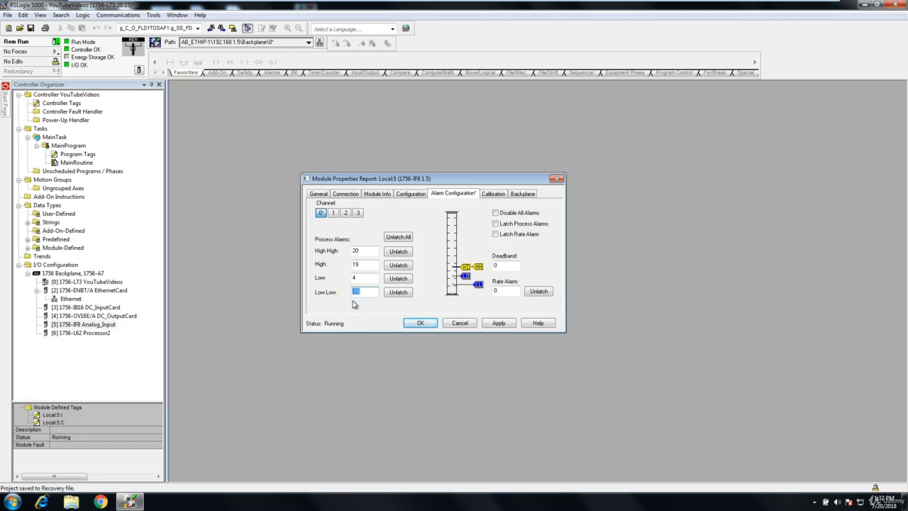
type("0")
left_click(361, 256)
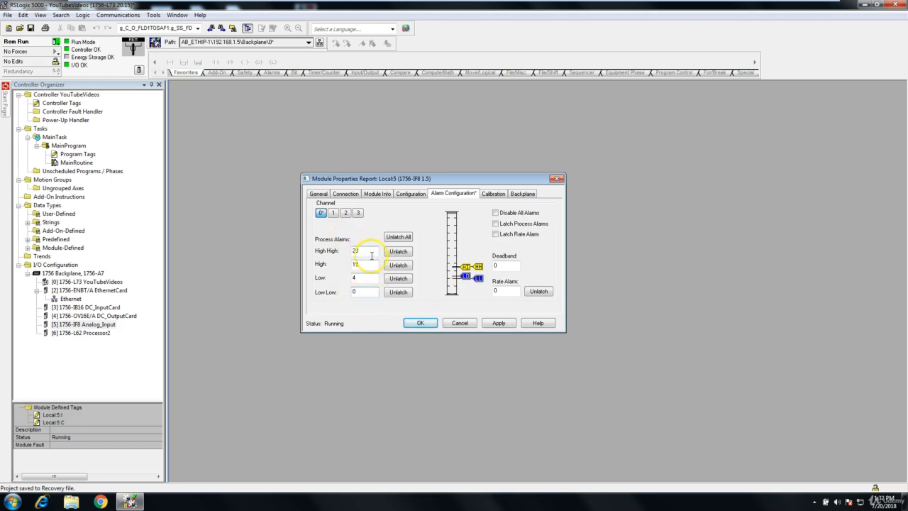
left_click(368, 293)
left_click(363, 277)
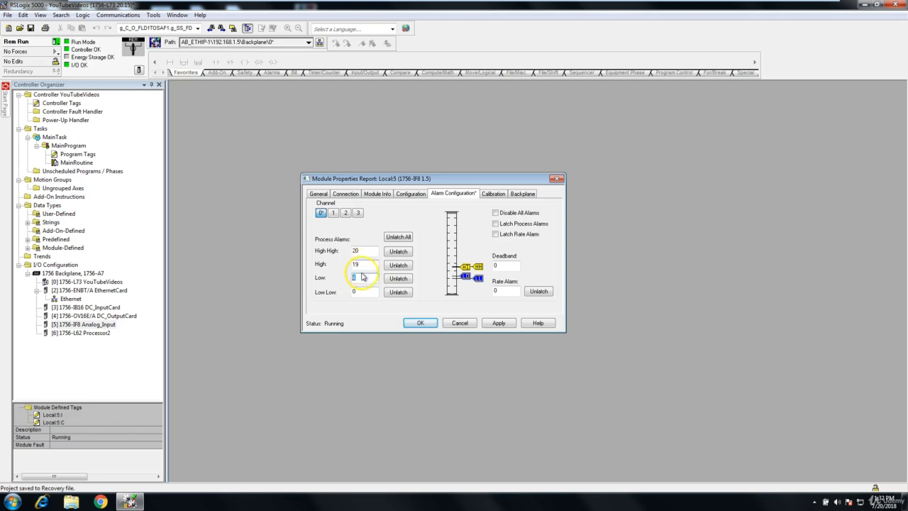
left_click(361, 277)
double_click(355, 250)
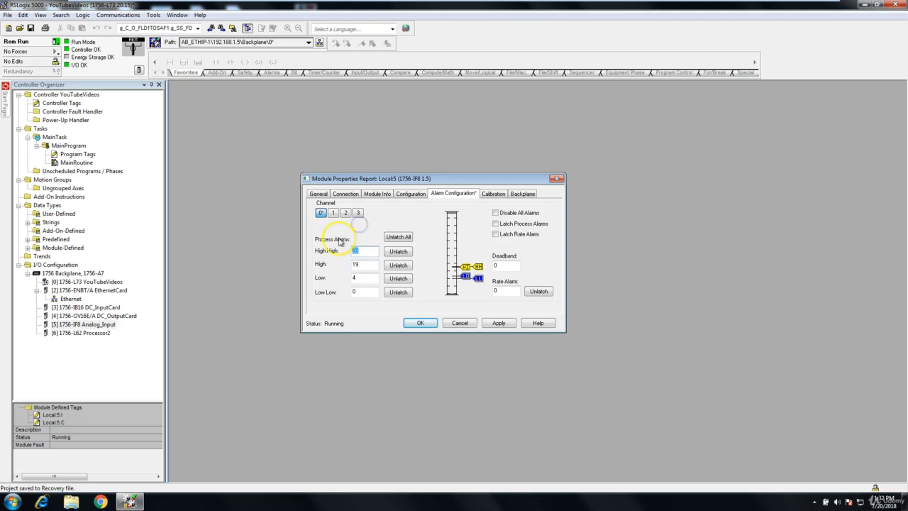
Try to unlatch channel 0's High High alarm and all of its process alarms, dismissing the messages.
left_click(398, 252)
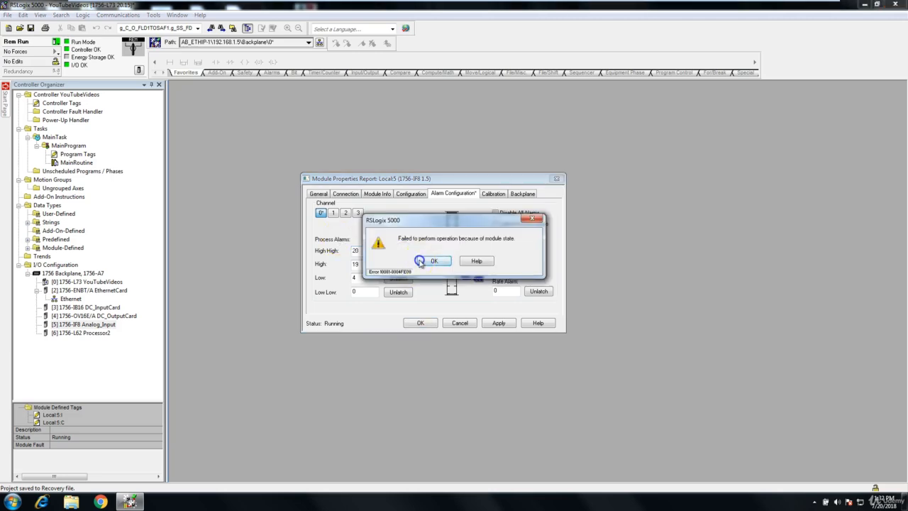
left_click(421, 319)
left_click(399, 238)
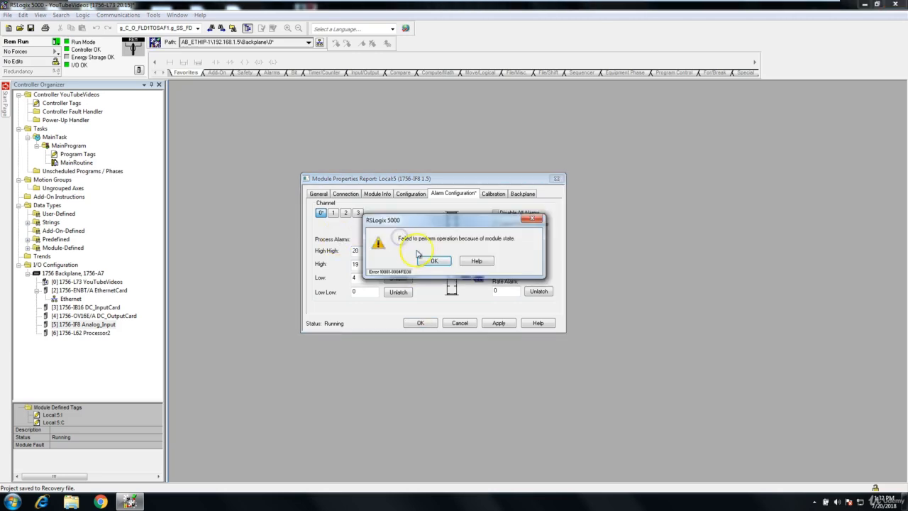
left_click(426, 262)
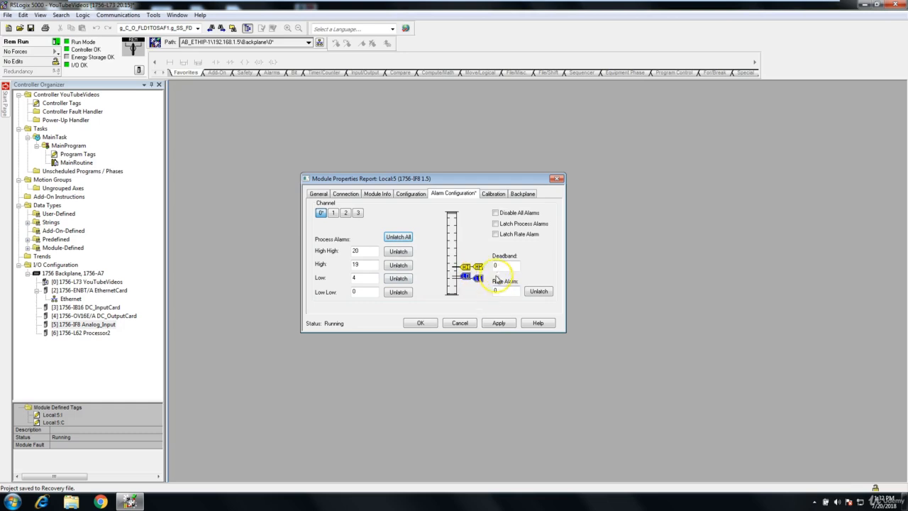
Try channel 0's Disable All Alarms, Latch Process Alarms and Latch Rate Alarm options, switching each one off again.
left_click(496, 214)
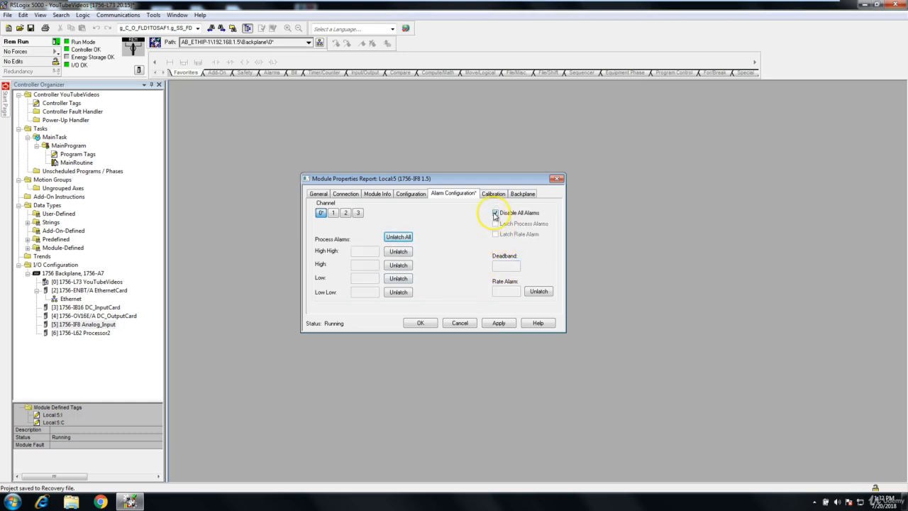
left_click(495, 213)
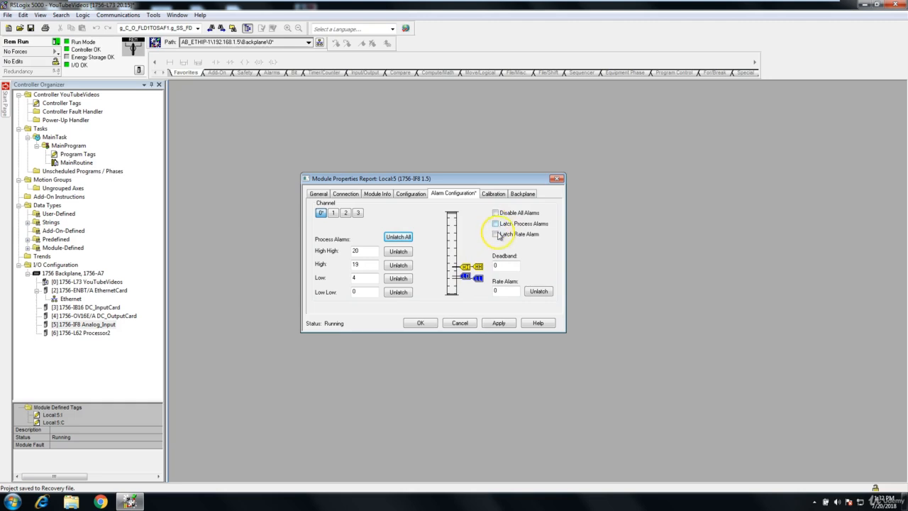
left_click(496, 225)
left_click(496, 224)
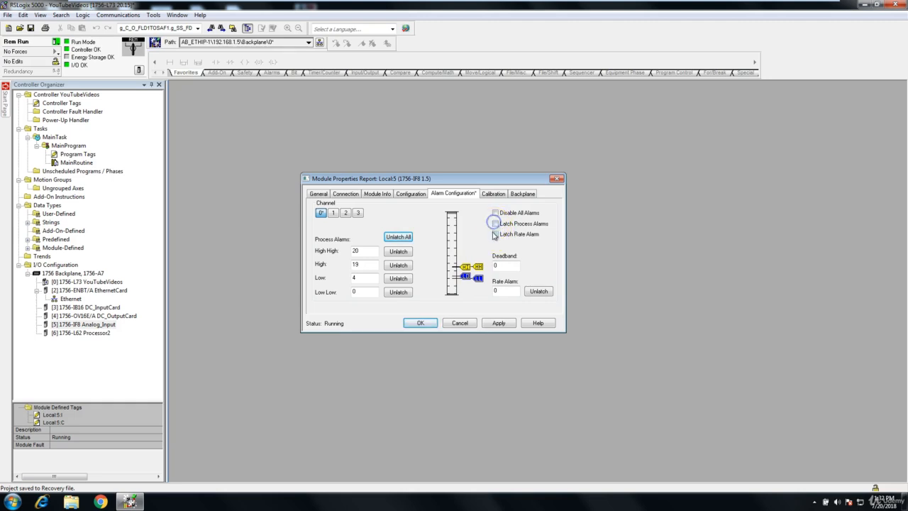
left_click(495, 234)
left_click(495, 235)
Set channel 1's process alarms to High High 20, High 19, Low 4 and Low Low 0.
left_click(334, 213)
left_click(364, 252)
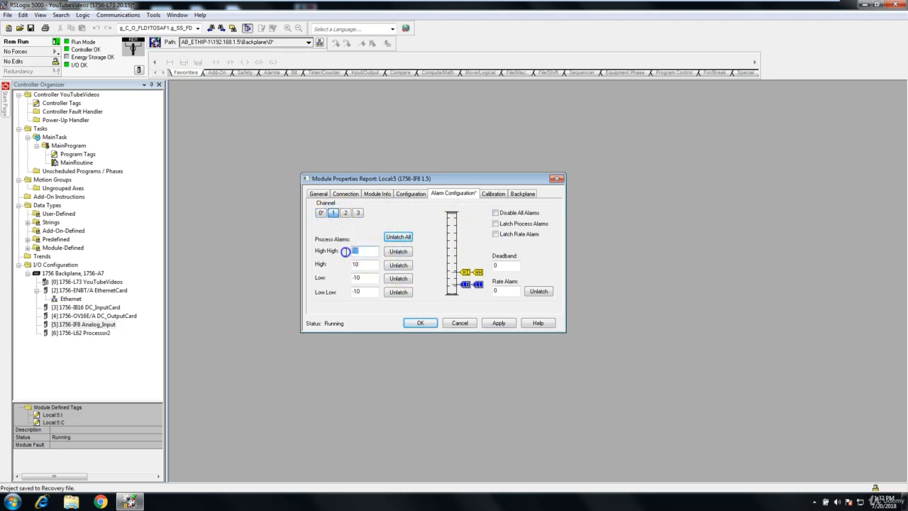
type("20")
left_click(350, 266)
type("19")
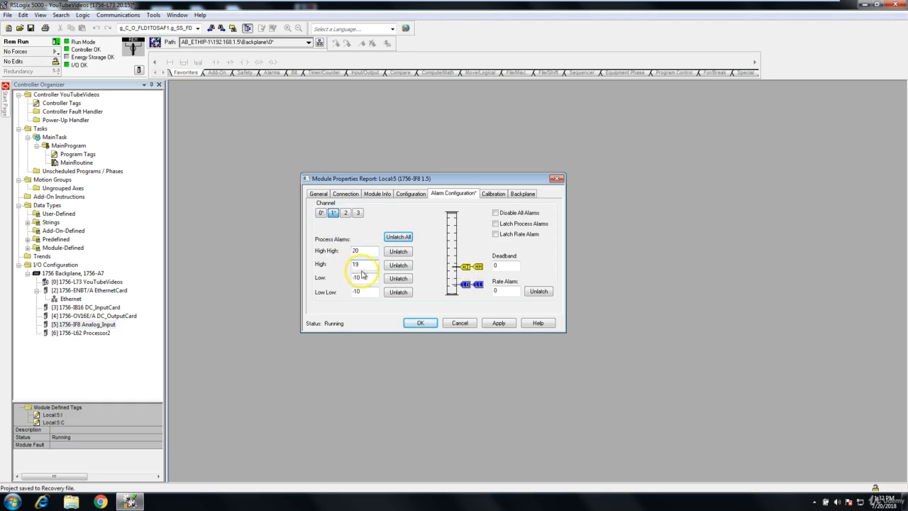
left_click(347, 279)
type("4")
left_click(353, 292)
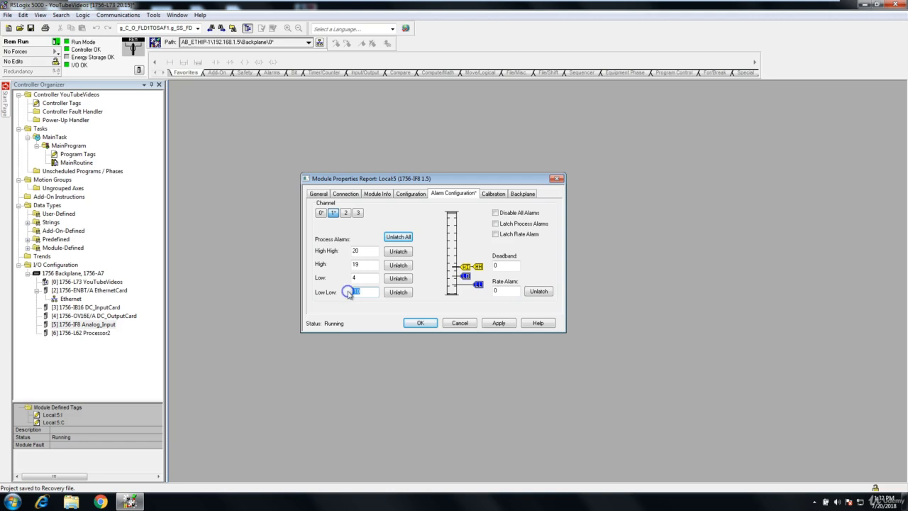
type("0")
Set channel 2's process alarms to High High 20, High 19 and Low 4.
left_click(346, 213)
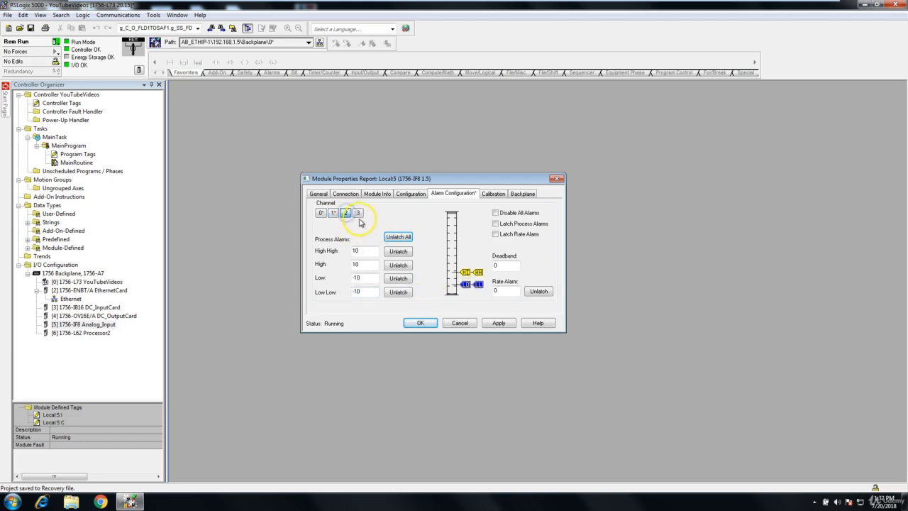
type("20")
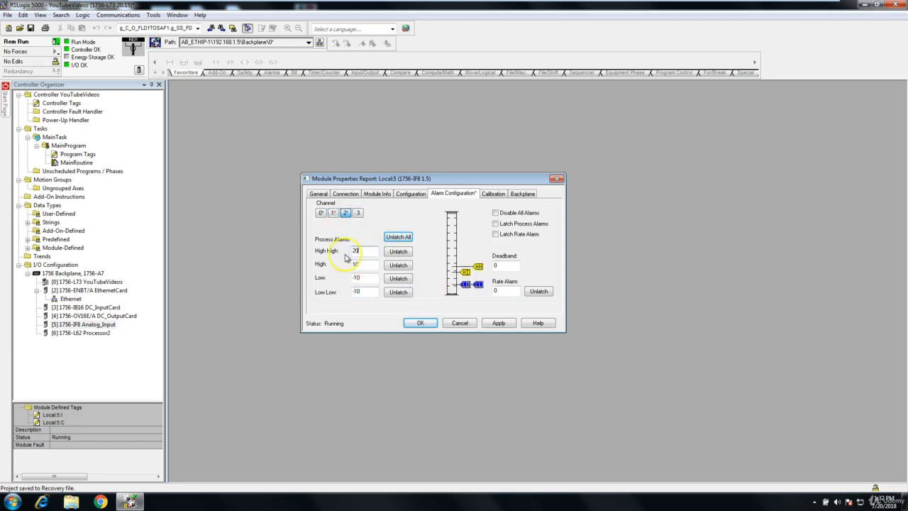
type("15")
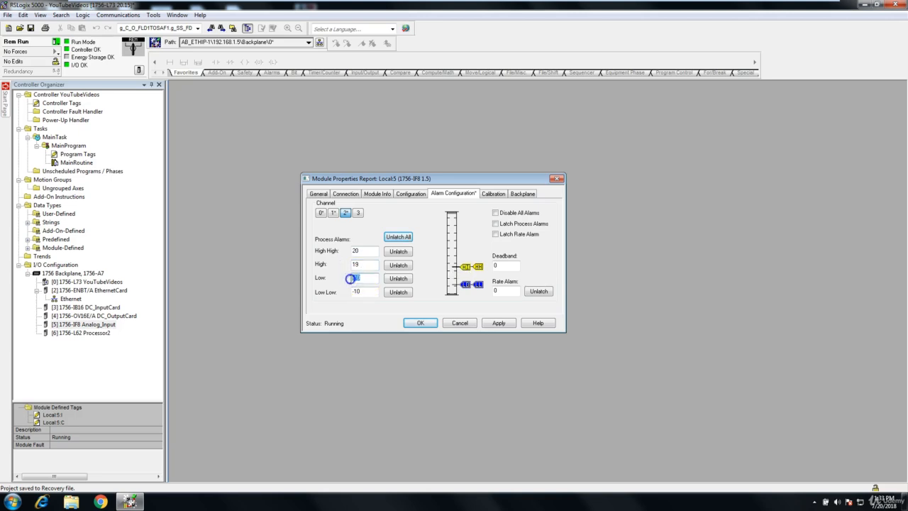
type("4")
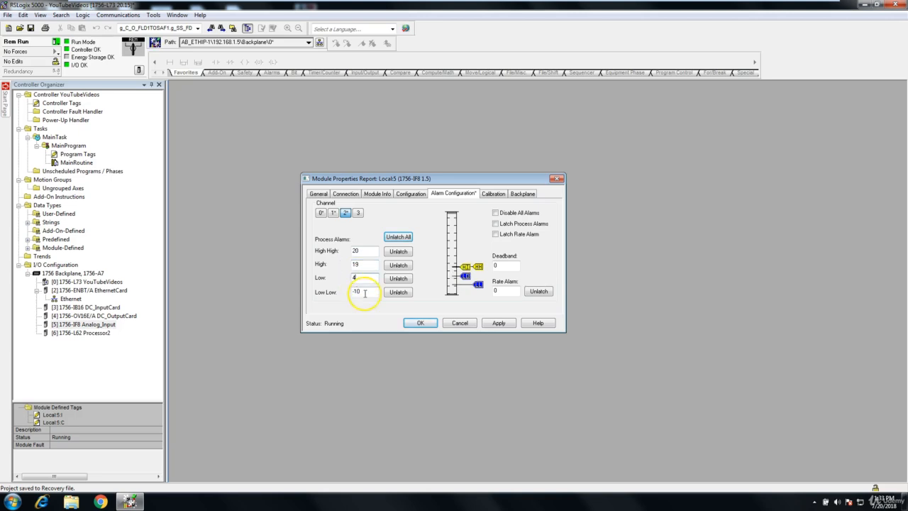
Set channel 3's process alarms to High High 20, High 19, Low 4 and Low Low 0.
left_click(358, 212)
left_click(345, 252)
type("20")
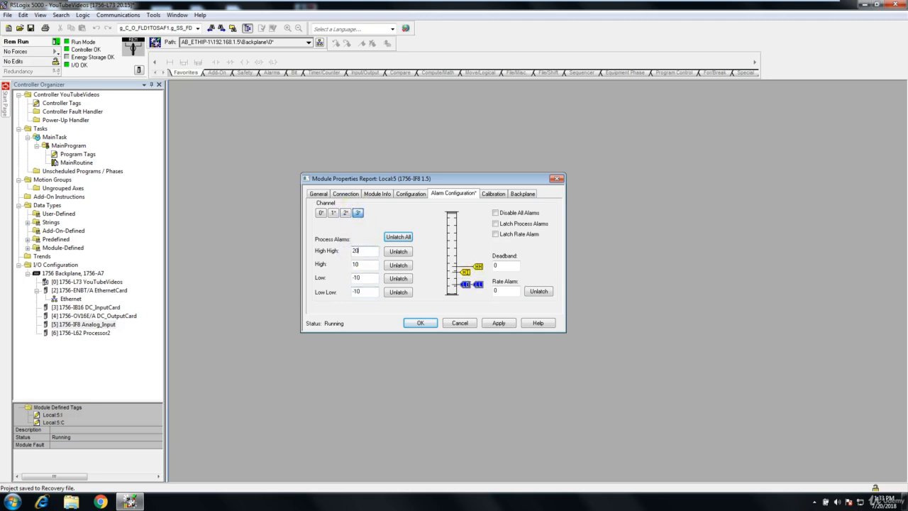
type("1")
left_click(367, 278)
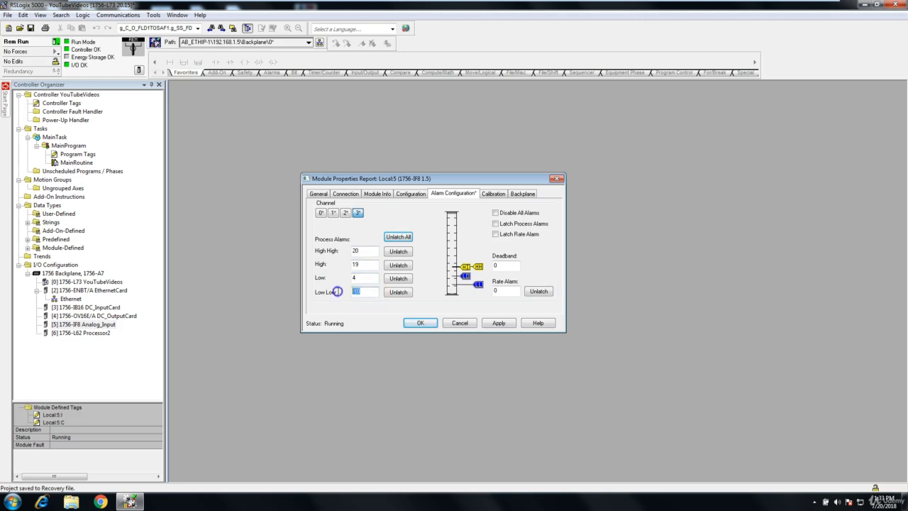
type("0")
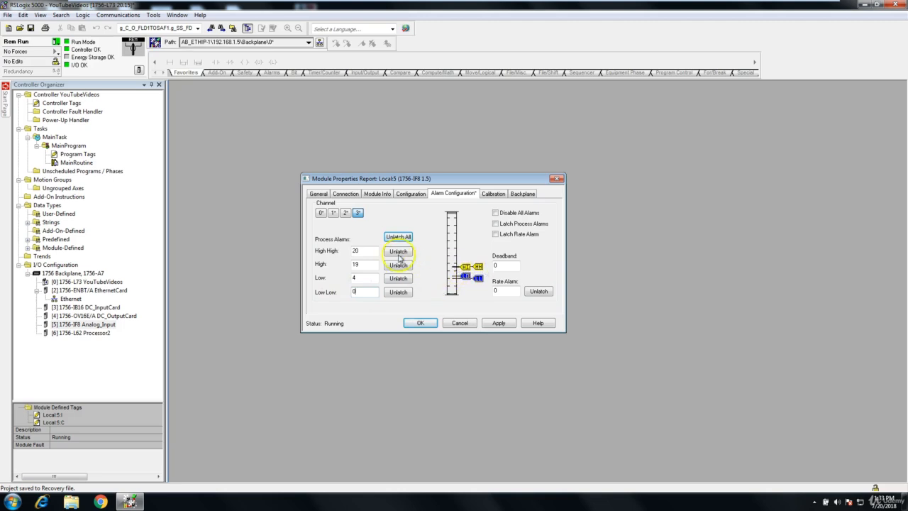
Return to channel 0's alarms and apply the alarm settings of all channels to the module.
left_click(321, 213)
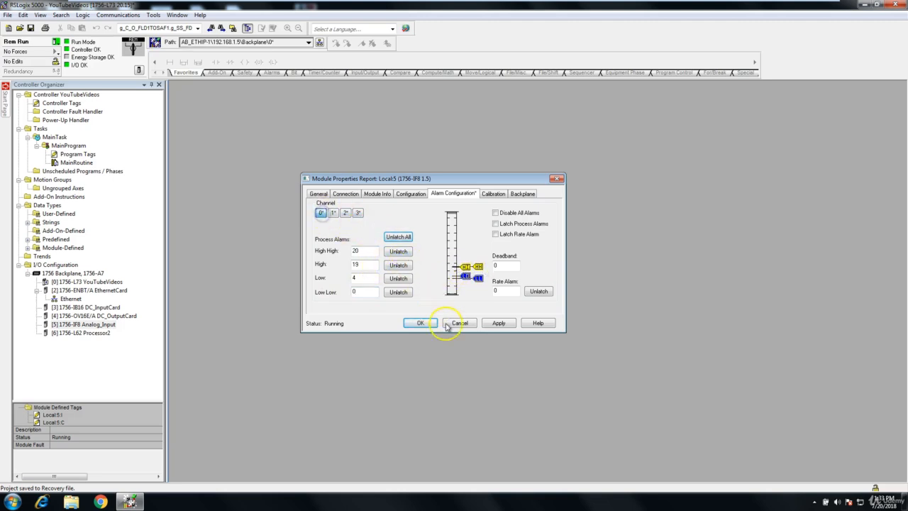
left_click(499, 323)
left_click(437, 317)
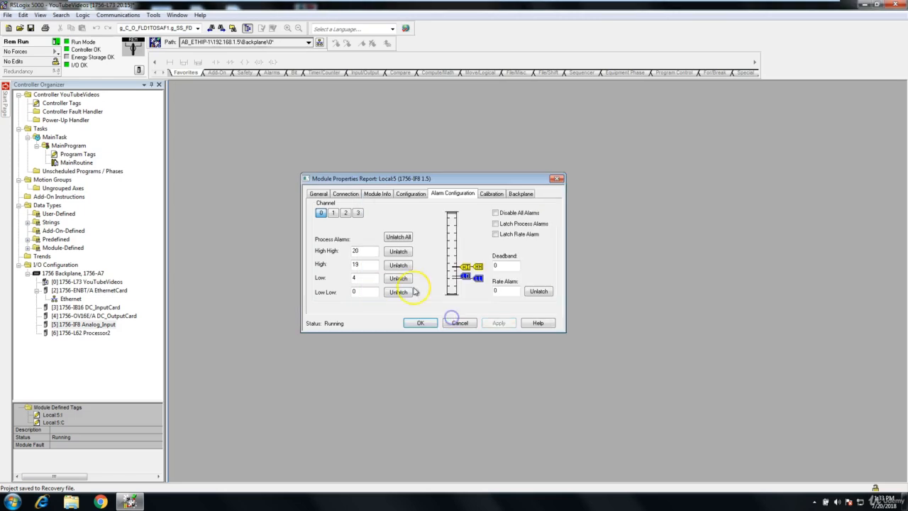
Examine the module's calibration data, in particular channel 0's calibration range.
left_click(492, 194)
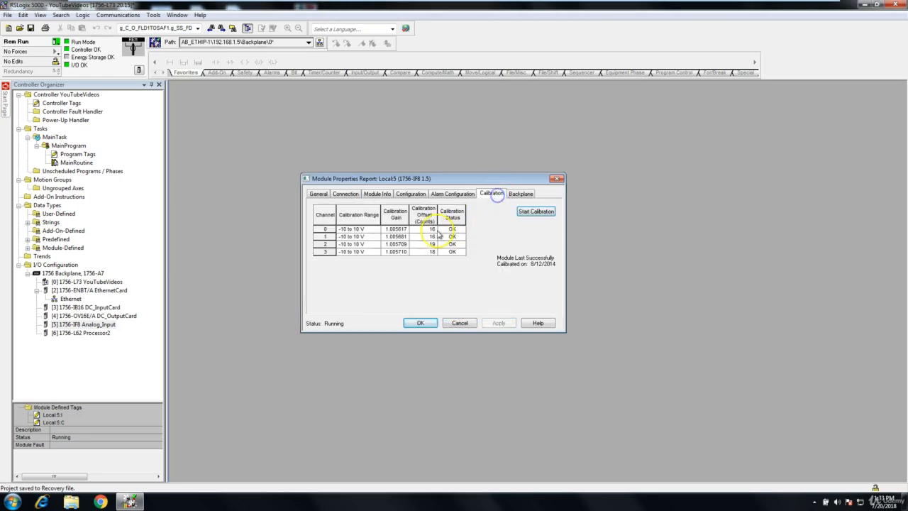
left_click(371, 229)
left_click(368, 228)
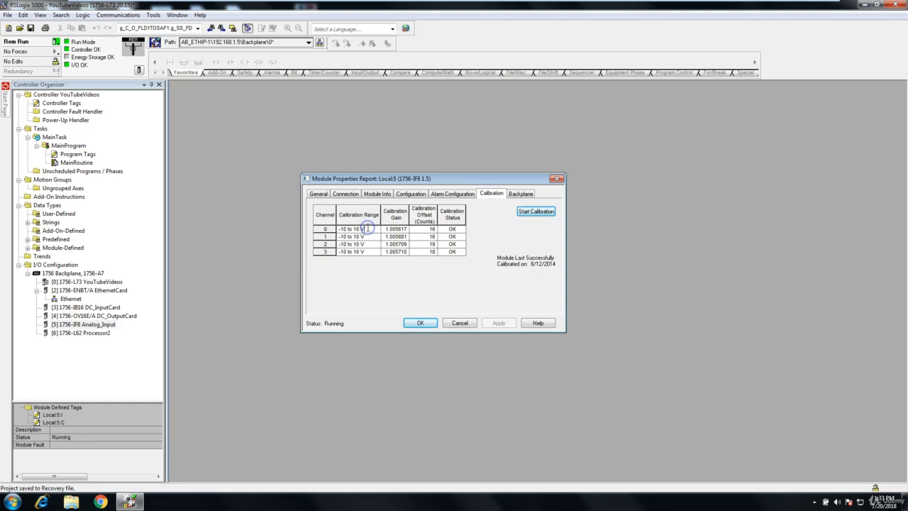
double_click(368, 228)
Start the calibration wizard, try selecting channel 0 for calibration, and stop the wizard without calibrating any channel.
left_click(546, 213)
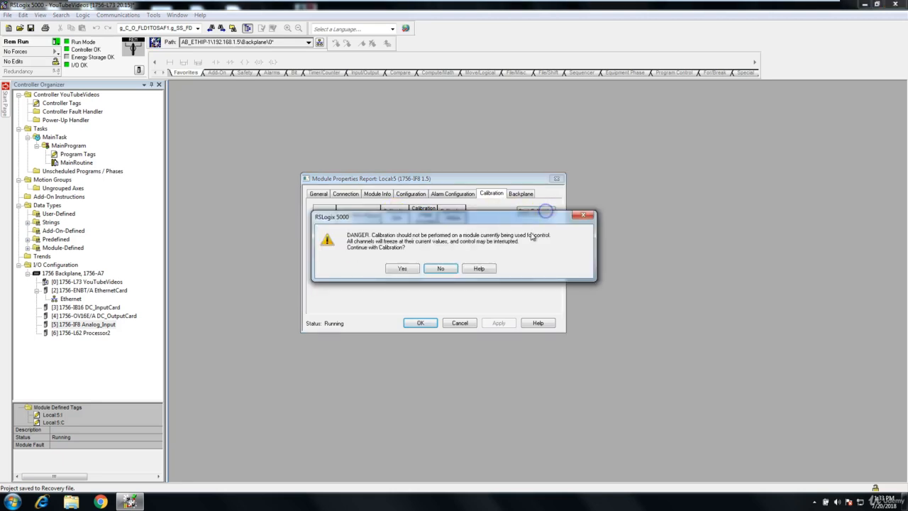
left_click(412, 269)
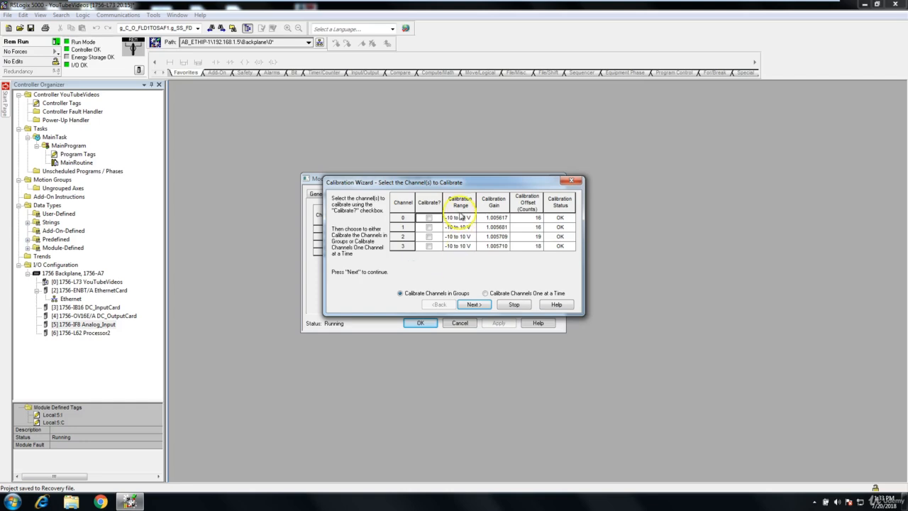
left_click_drag(446, 181, 607, 281)
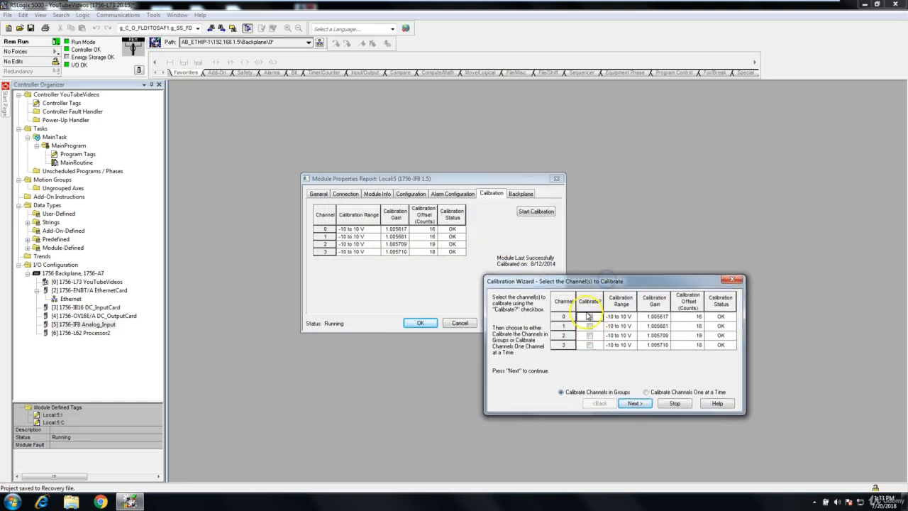
left_click(590, 316)
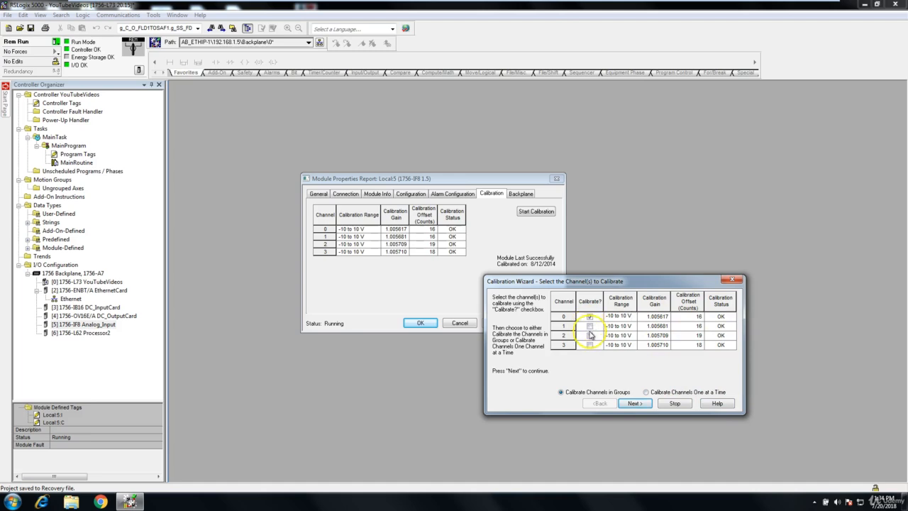
left_click(590, 316)
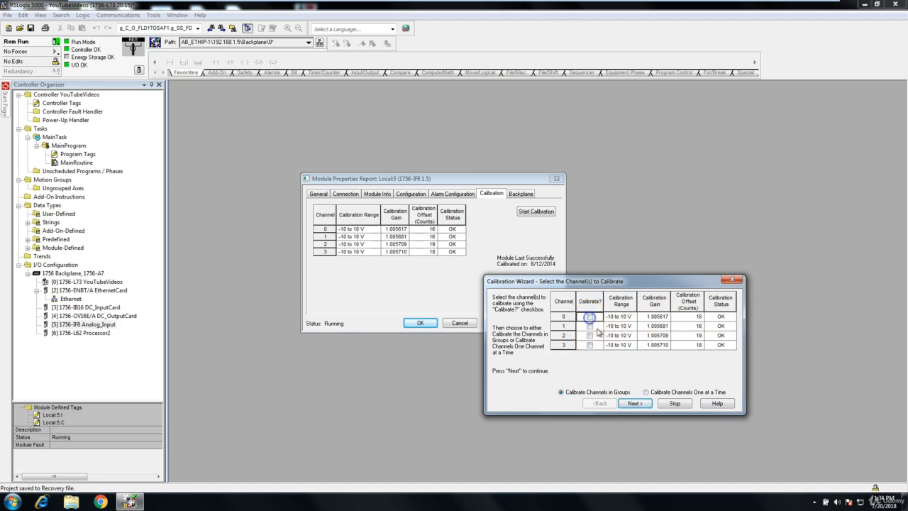
left_click(675, 403)
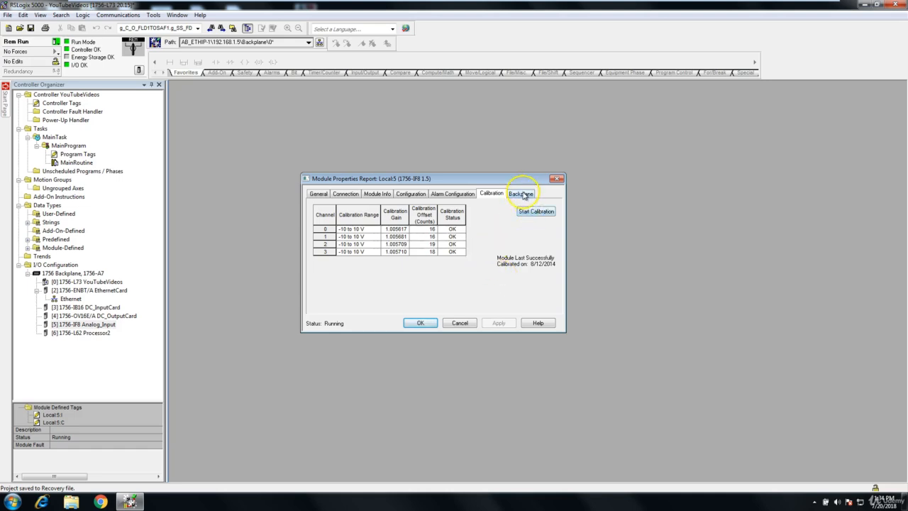
Clear the module's backplane fault and refresh its error counters.
left_click(522, 195)
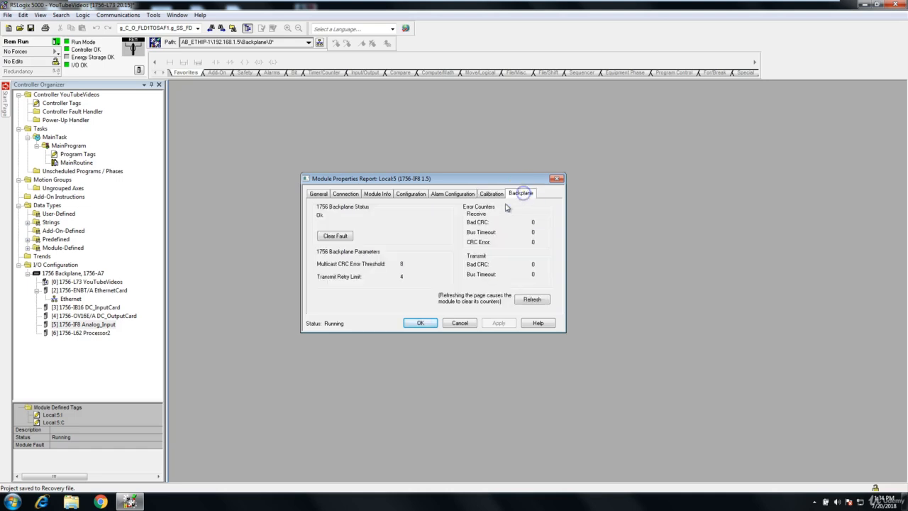
left_click(335, 237)
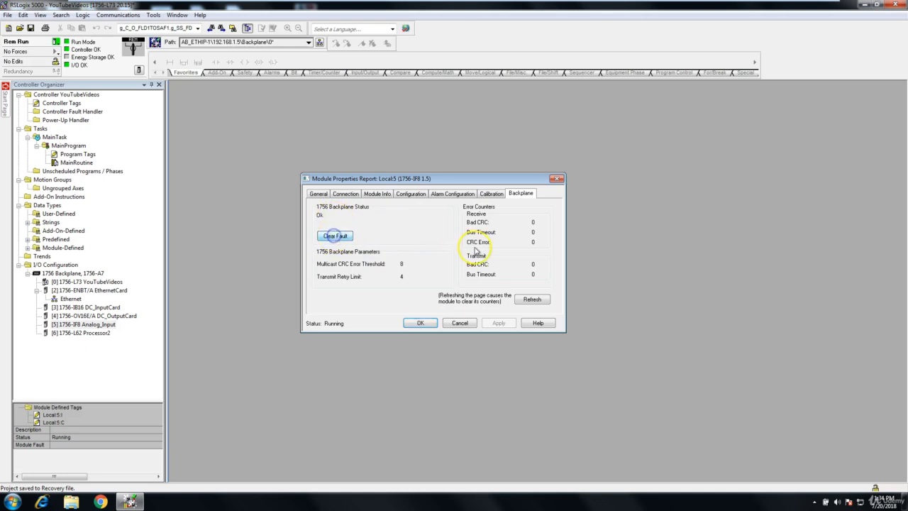
left_click(534, 300)
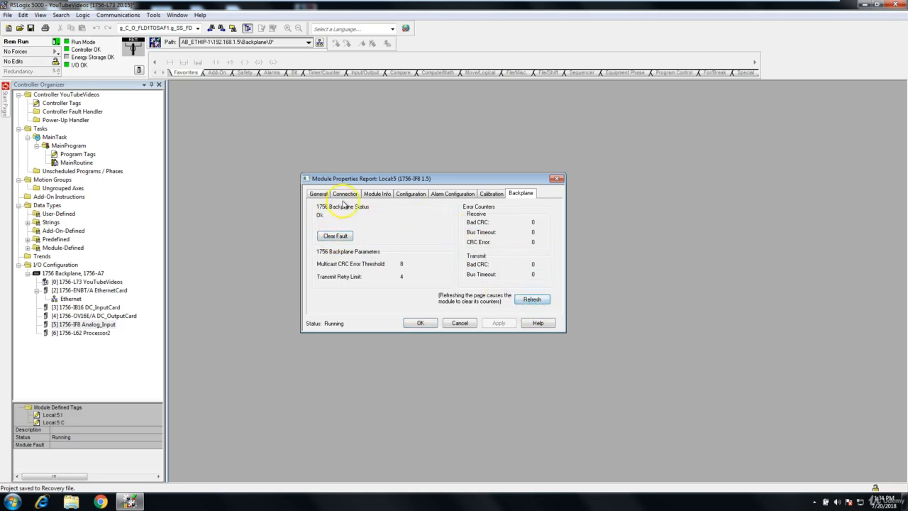
Select Compatible Keying as the module's electronic keying and return to channel 0's scaling configuration.
left_click(319, 194)
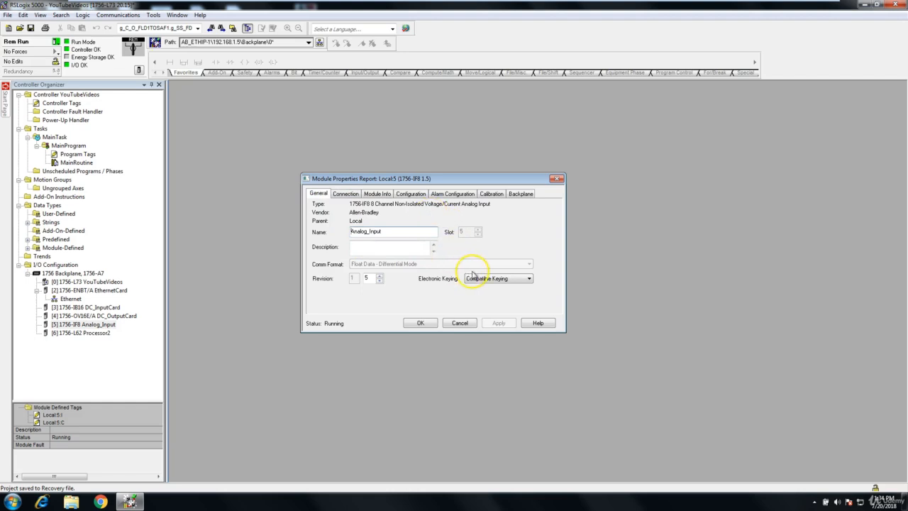
left_click(521, 279)
left_click(522, 281)
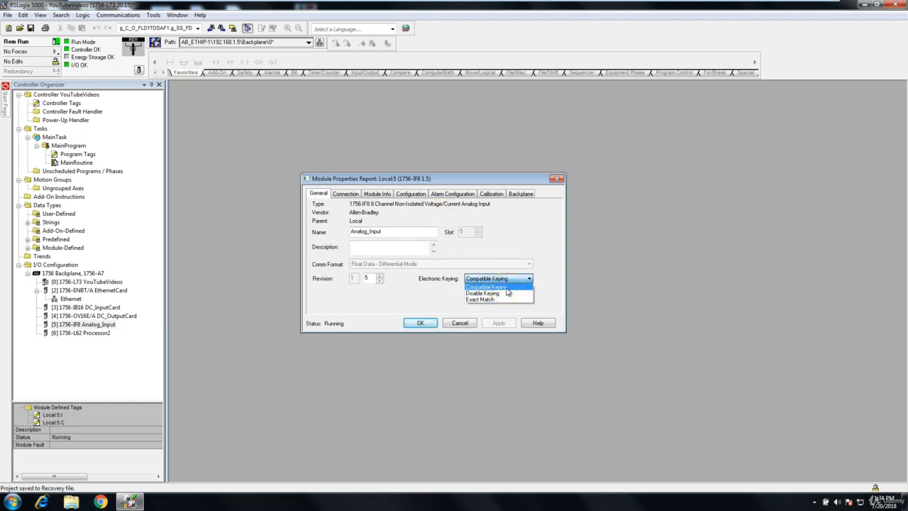
left_click(507, 287)
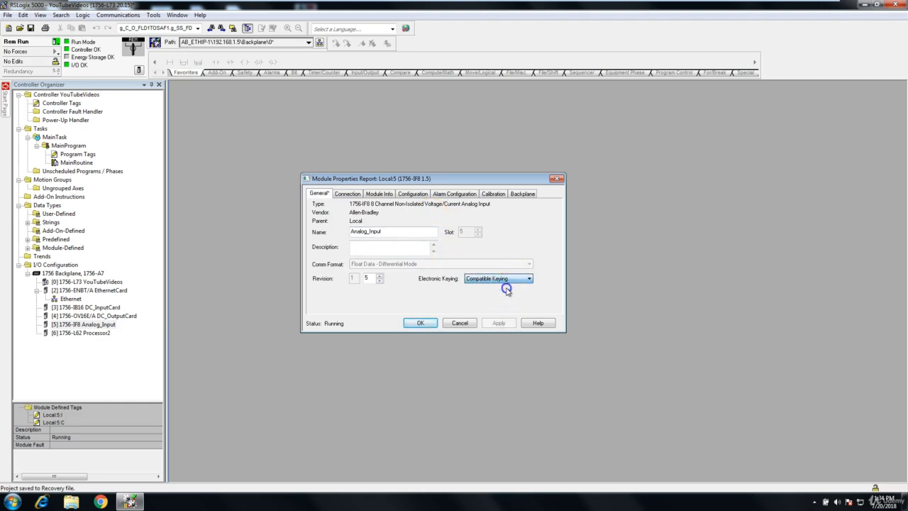
left_click(358, 196)
left_click(413, 195)
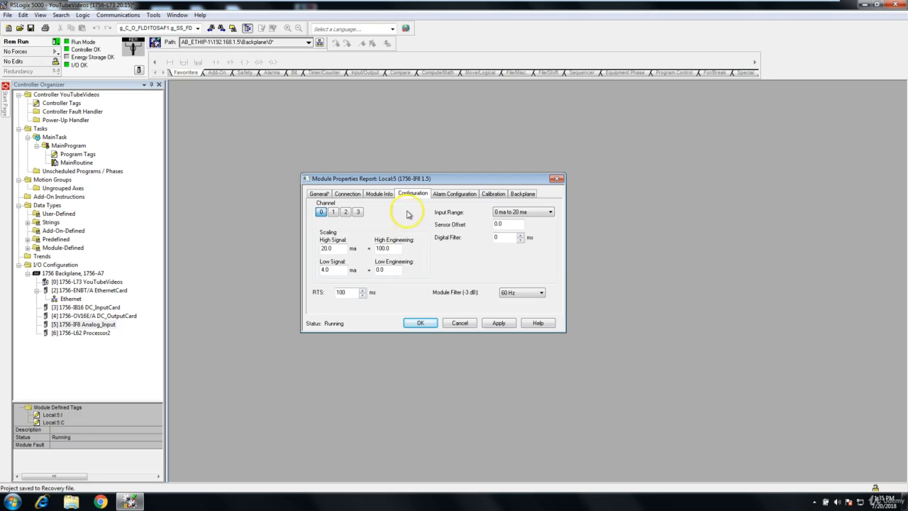
Disable all alarms for channel 0 and check the alarm settings of channels 1 and 2.
left_click(453, 197)
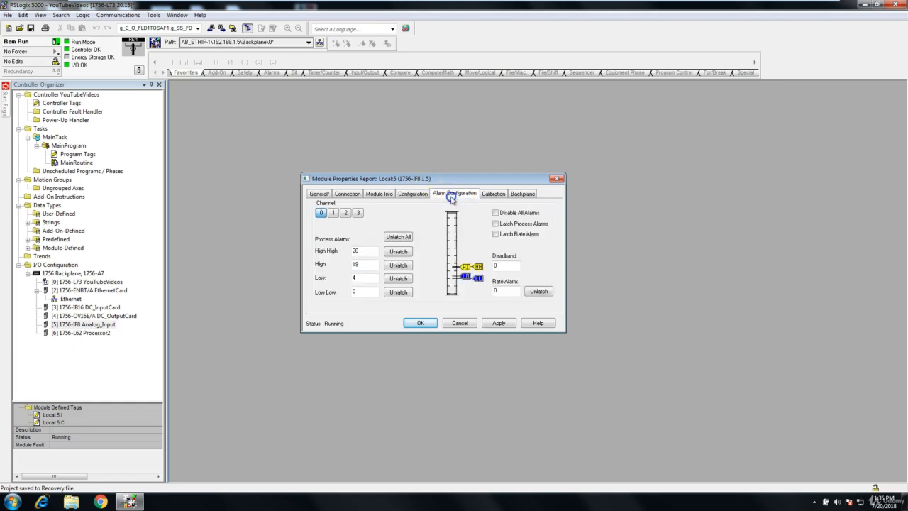
left_click(495, 214)
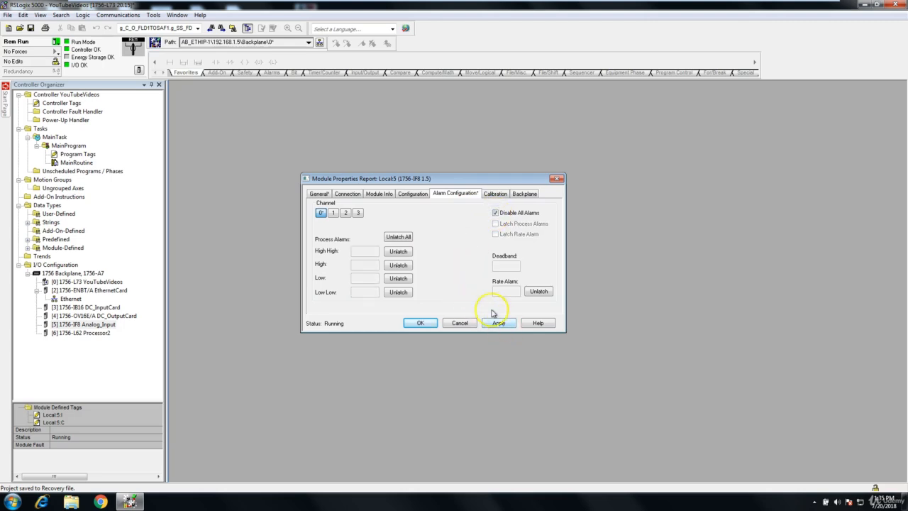
left_click(334, 212)
left_click(345, 213)
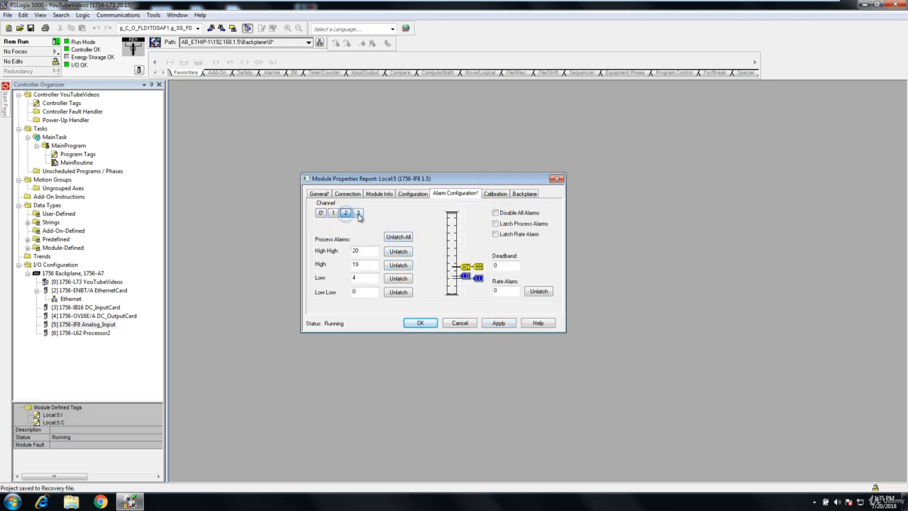
left_click(321, 213)
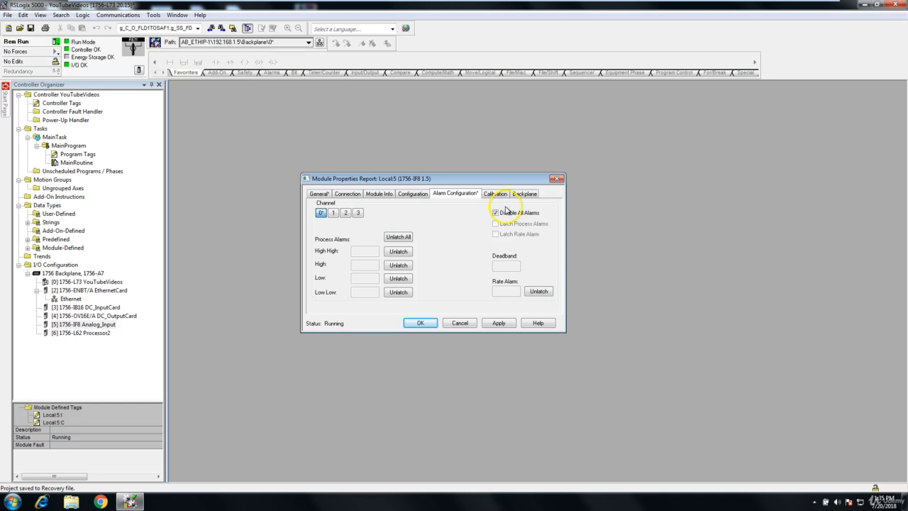
Disable all alarms for channel 1 as well and check channel 2's alarm settings.
left_click(334, 213)
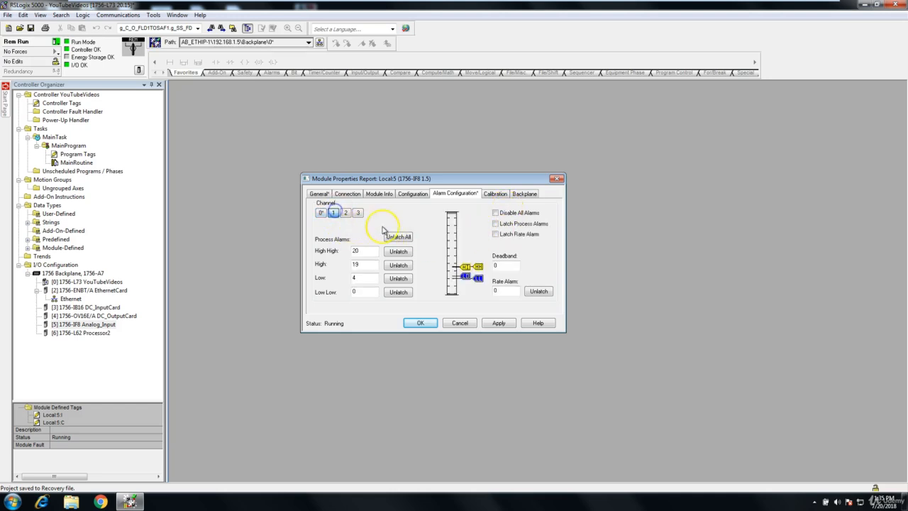
left_click(495, 213)
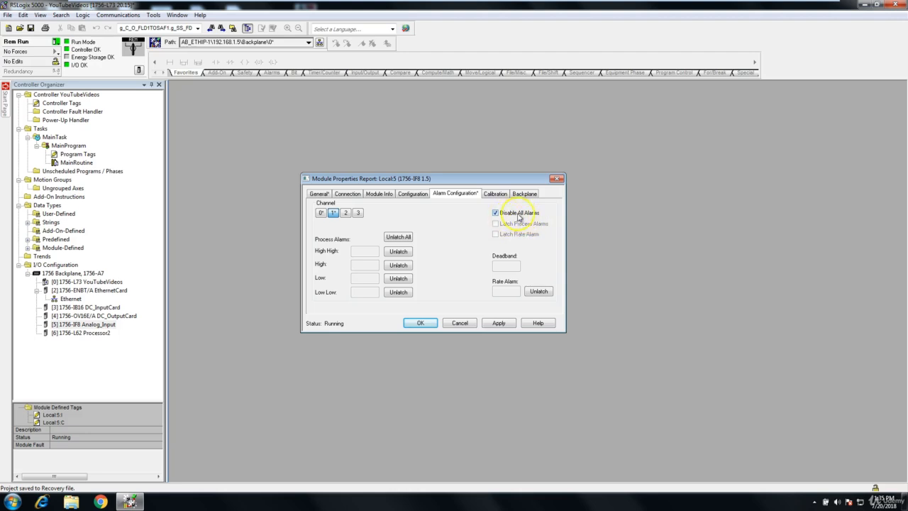
left_click(346, 214)
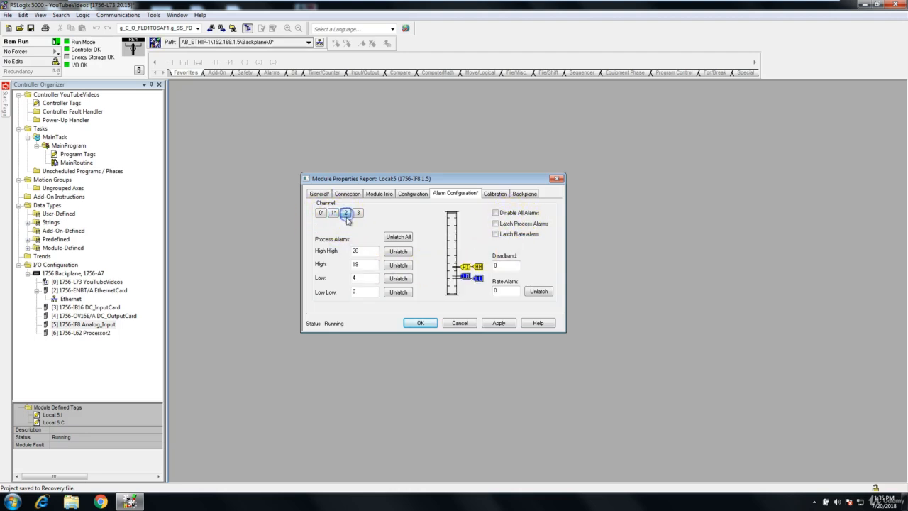
Re-enable the alarms for channel 1 and channel 0.
left_click(333, 212)
left_click(496, 212)
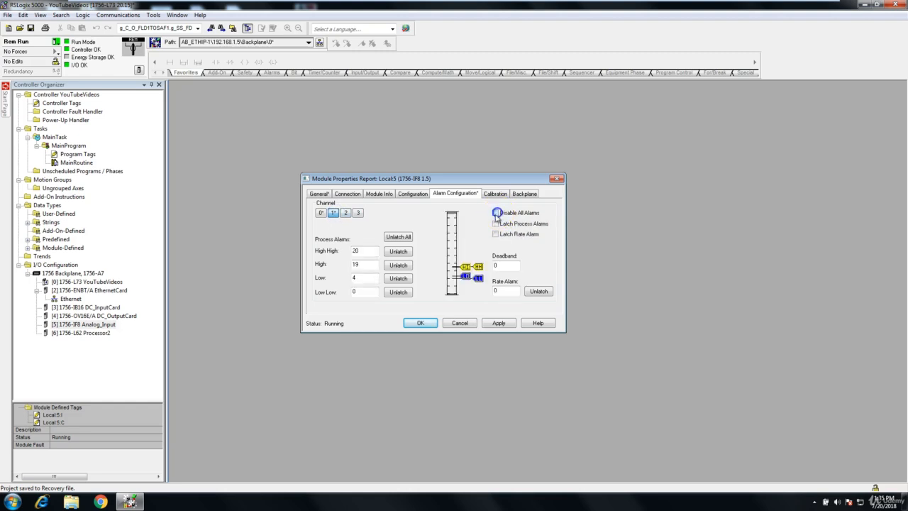
left_click(321, 213)
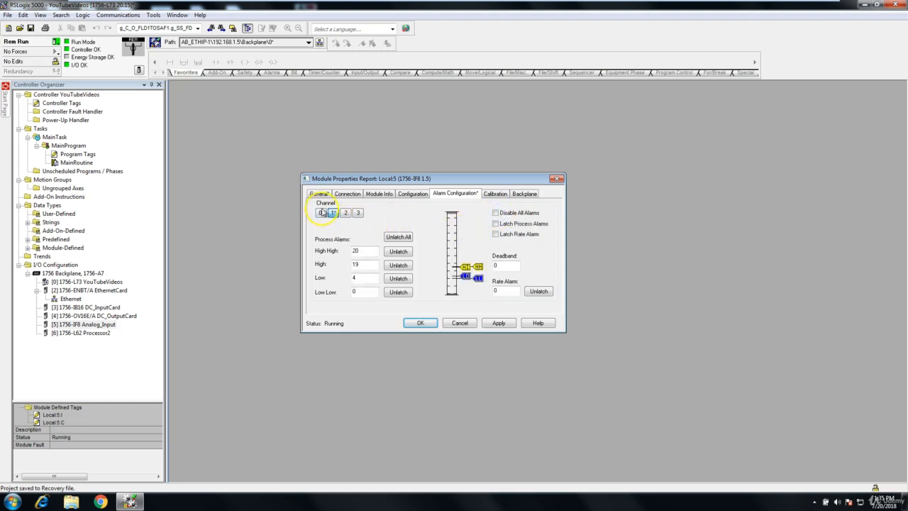
left_click(496, 213)
Apply the module's pending changes, accepting the connection interruption and the configuration change without inhibiting the connection.
left_click(499, 322)
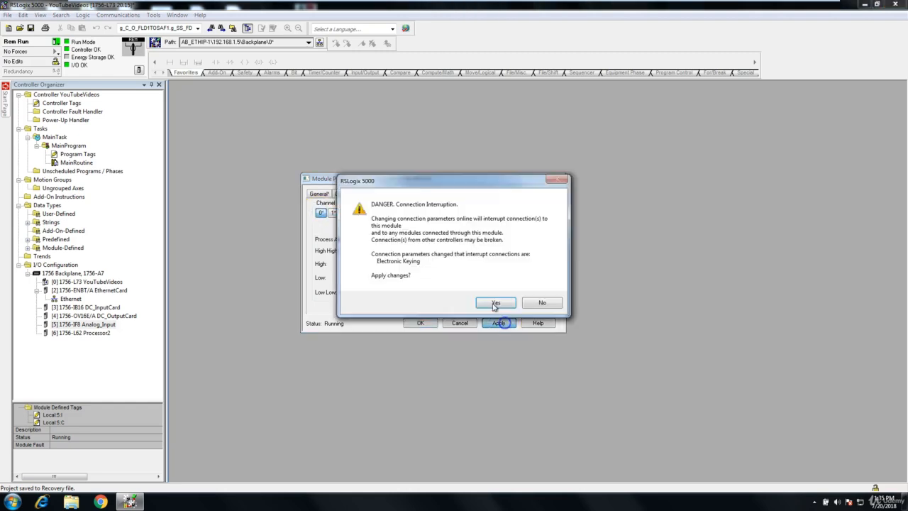
left_click(487, 302)
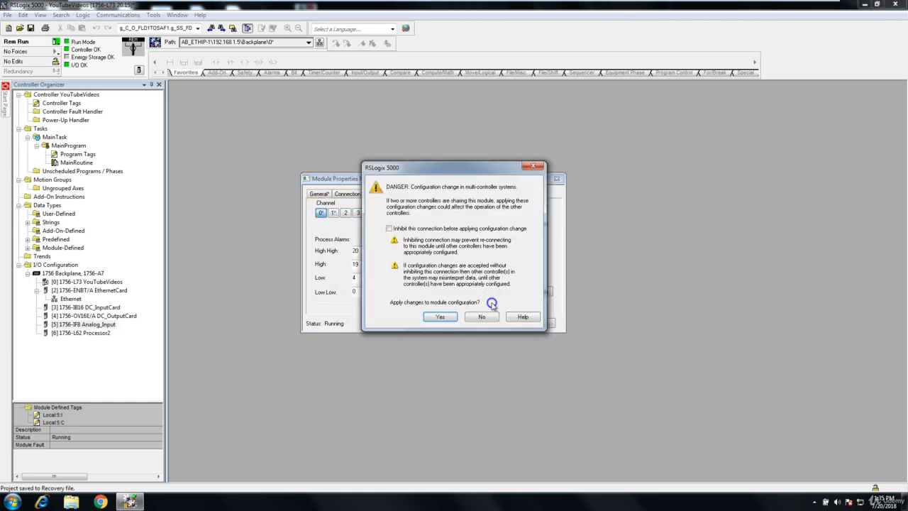
left_click(434, 318)
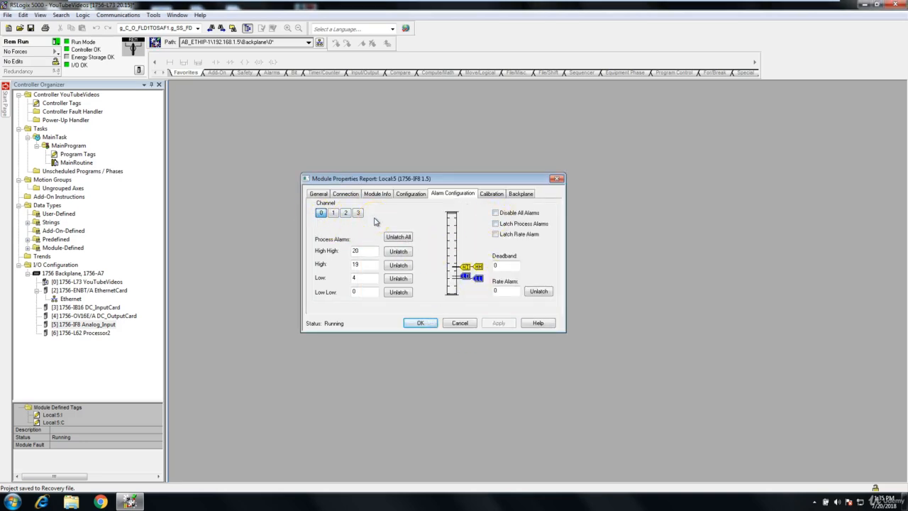
Check the individual channels' alarm settings once more and close the analog input module's properties, accepting the configuration.
left_click(333, 213)
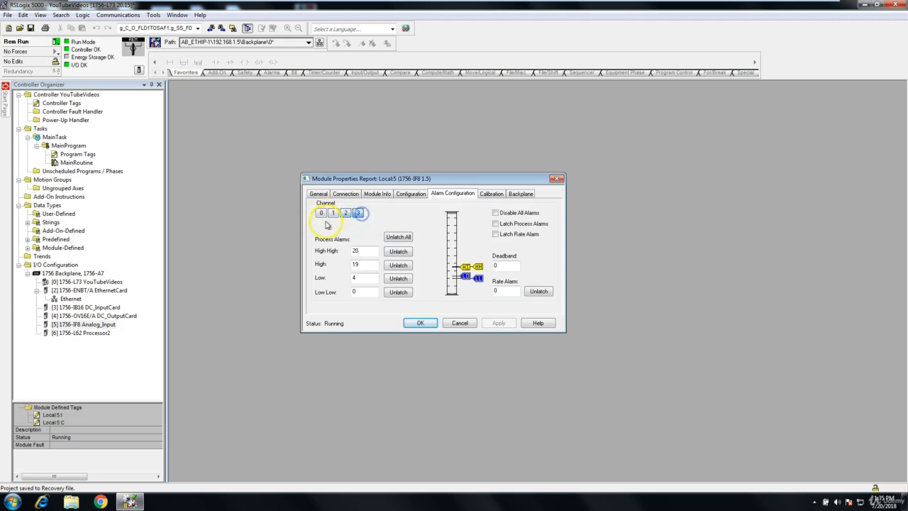
left_click(321, 213)
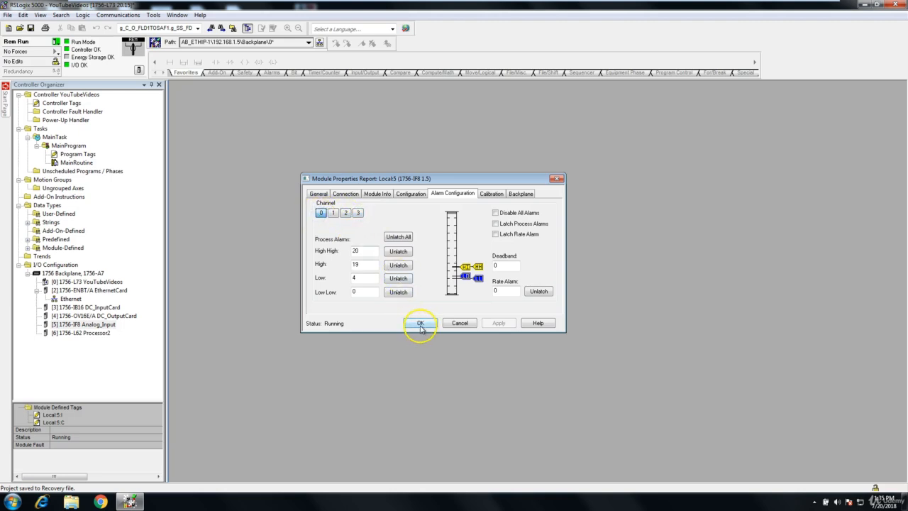
left_click_drag(420, 325, 414, 188)
left_click(432, 323)
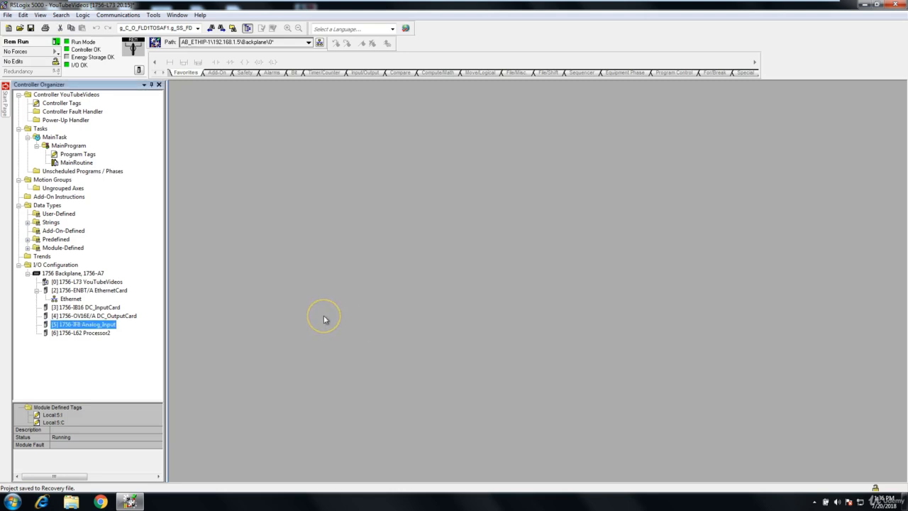